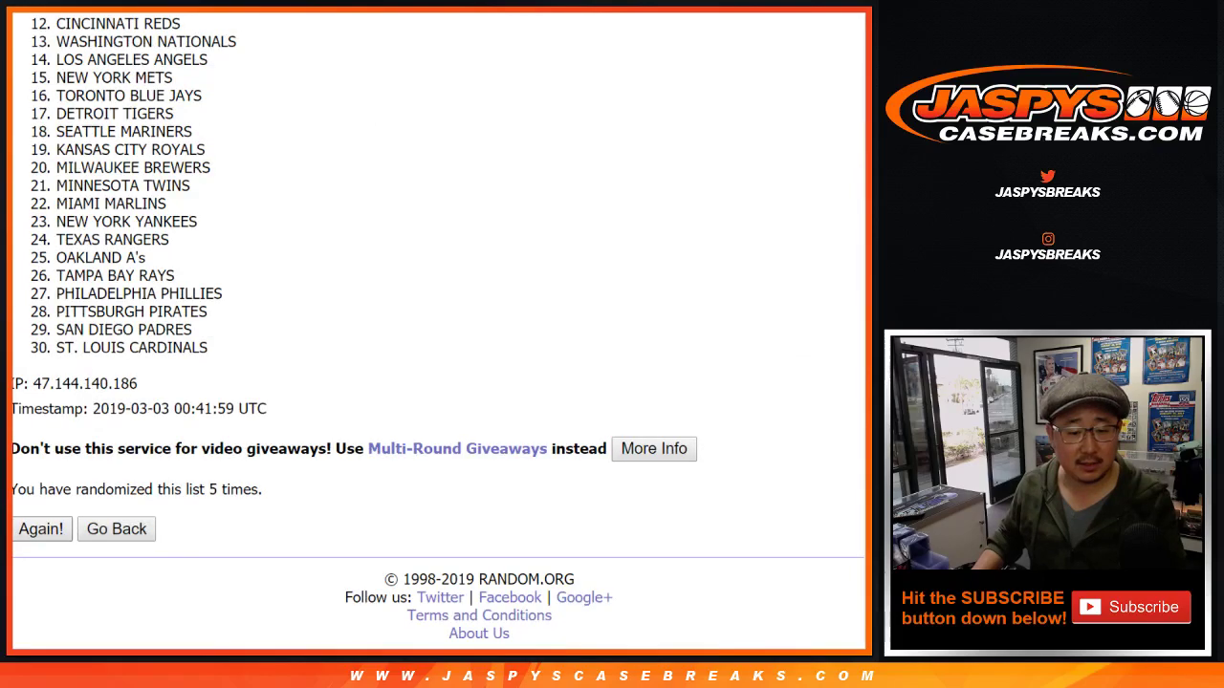
- Randomize the baseball team list repeatedly until it has been shuffled 10 times
scroll(40, 529, down, 6)
key(Return)
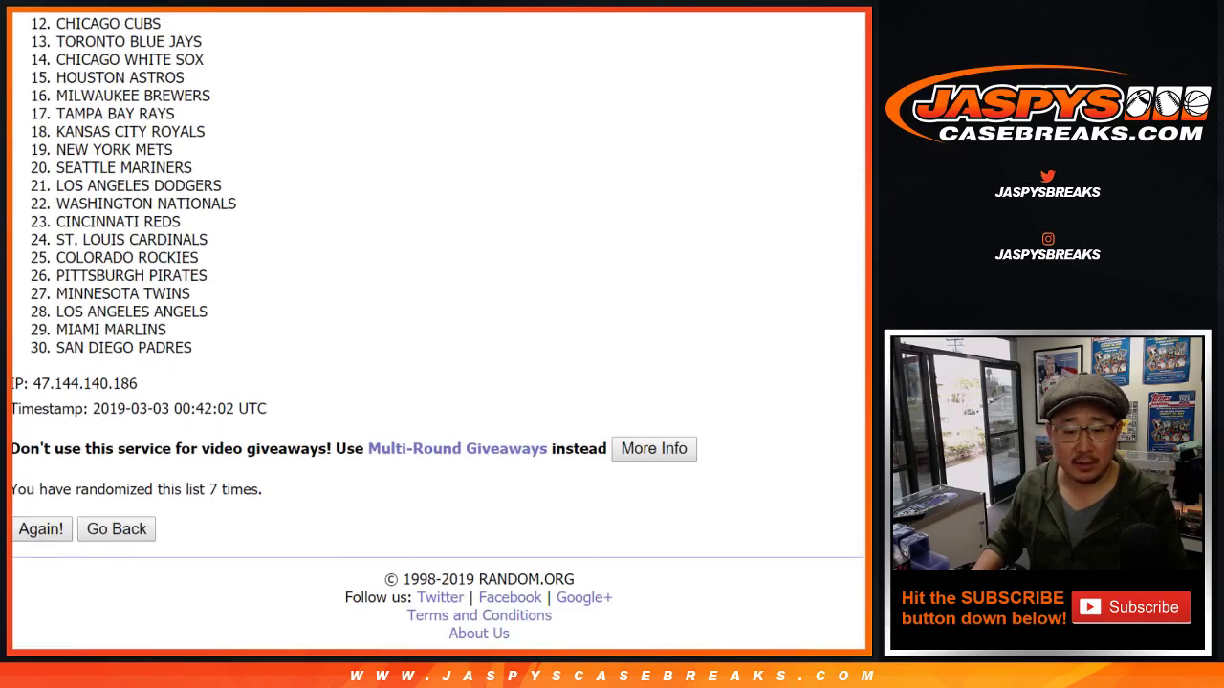
key(Return)
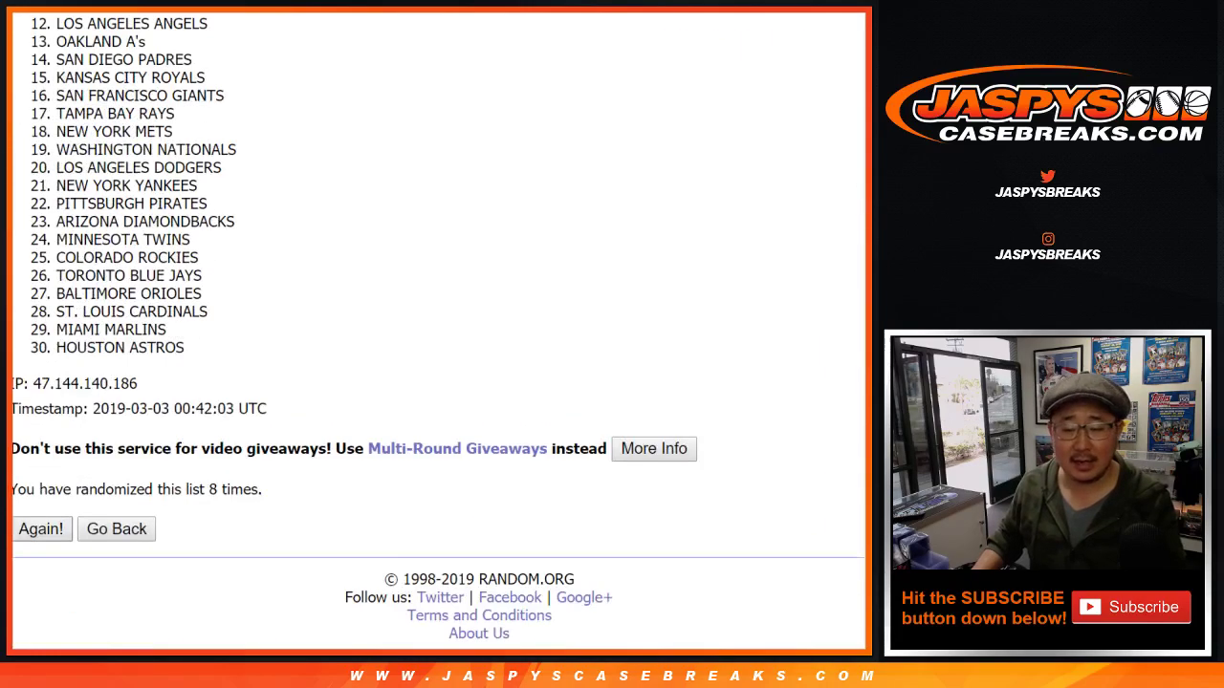
key(Return)
key(Return)
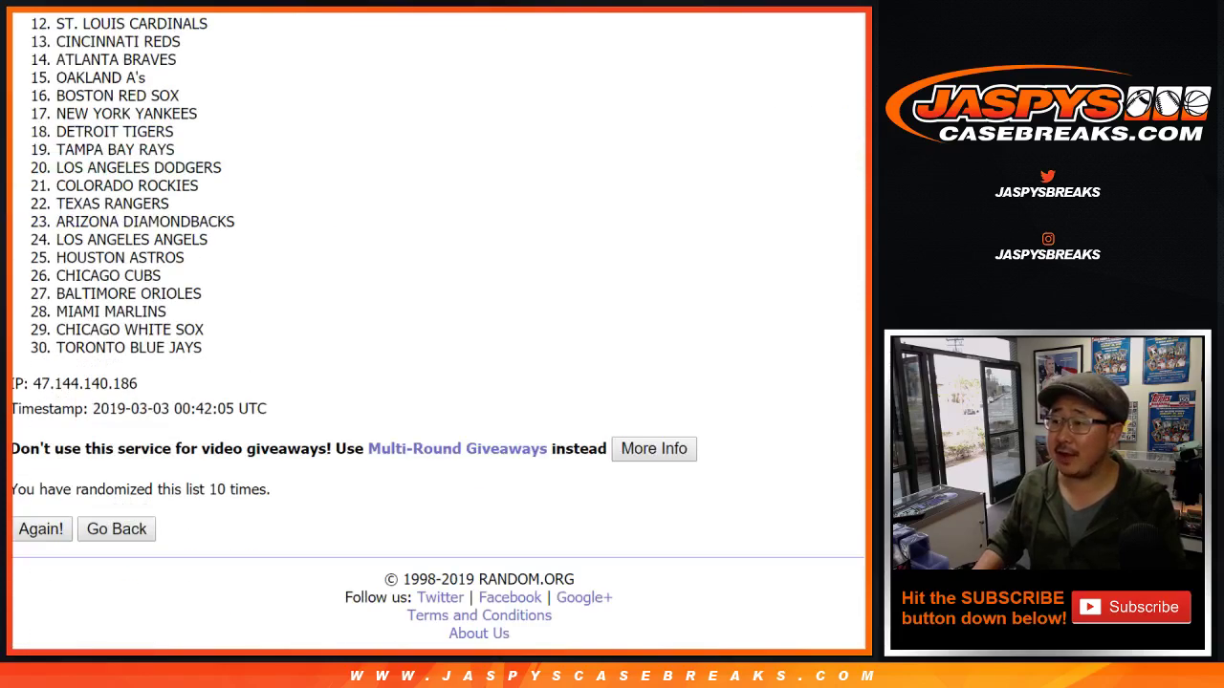
key(Return)
- Copy the full randomized team list and paste it into column B of the Google Sheets break spreadsheet, starting at B1
drag(56, 314, 202, 347)
key(ctrl+c)
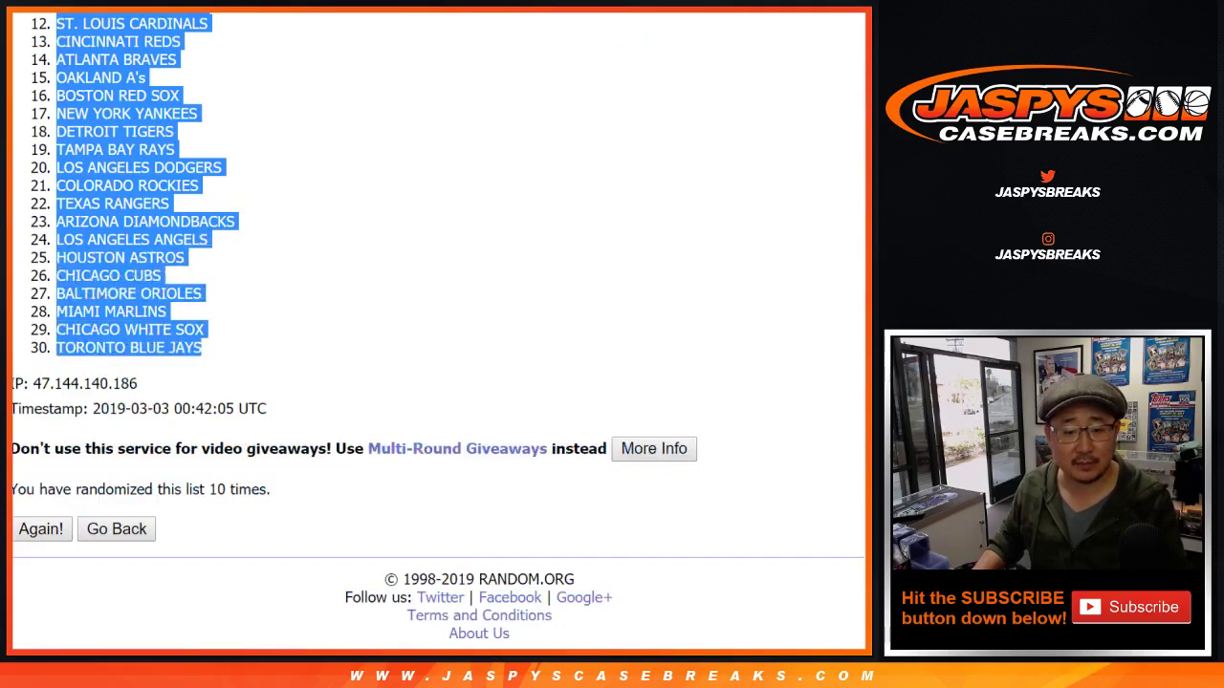
key(ctrl+Tab)
click(252, 127)
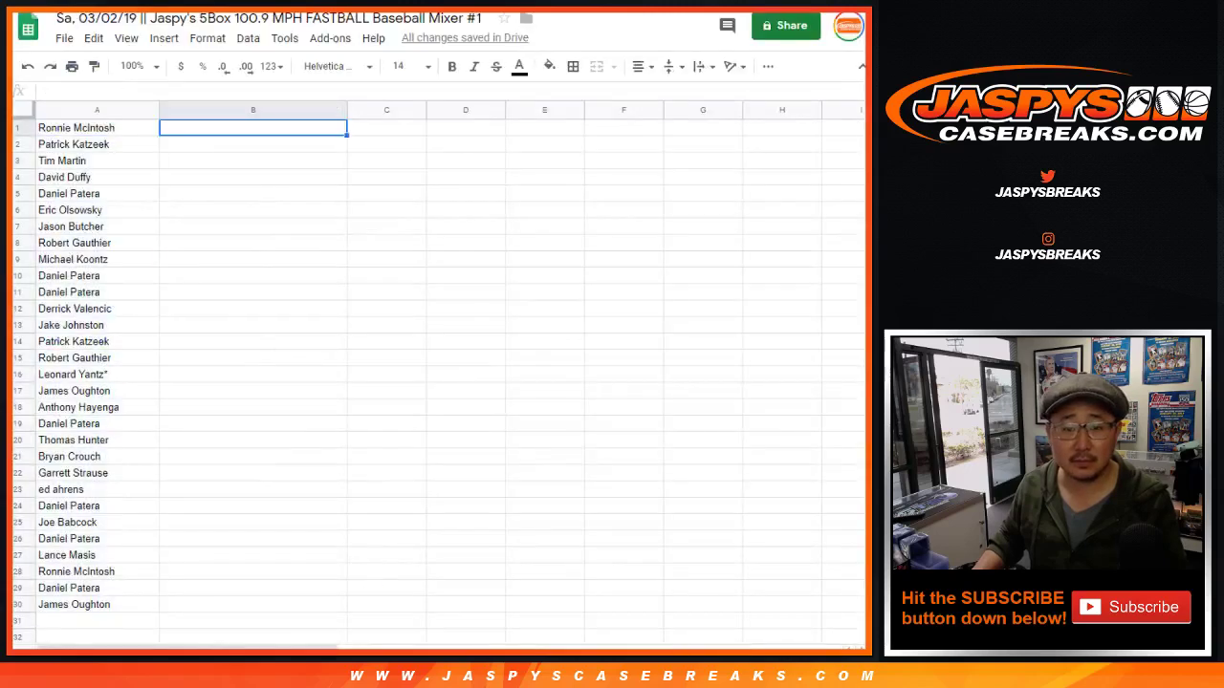
right_click(252, 127)
click(277, 189)
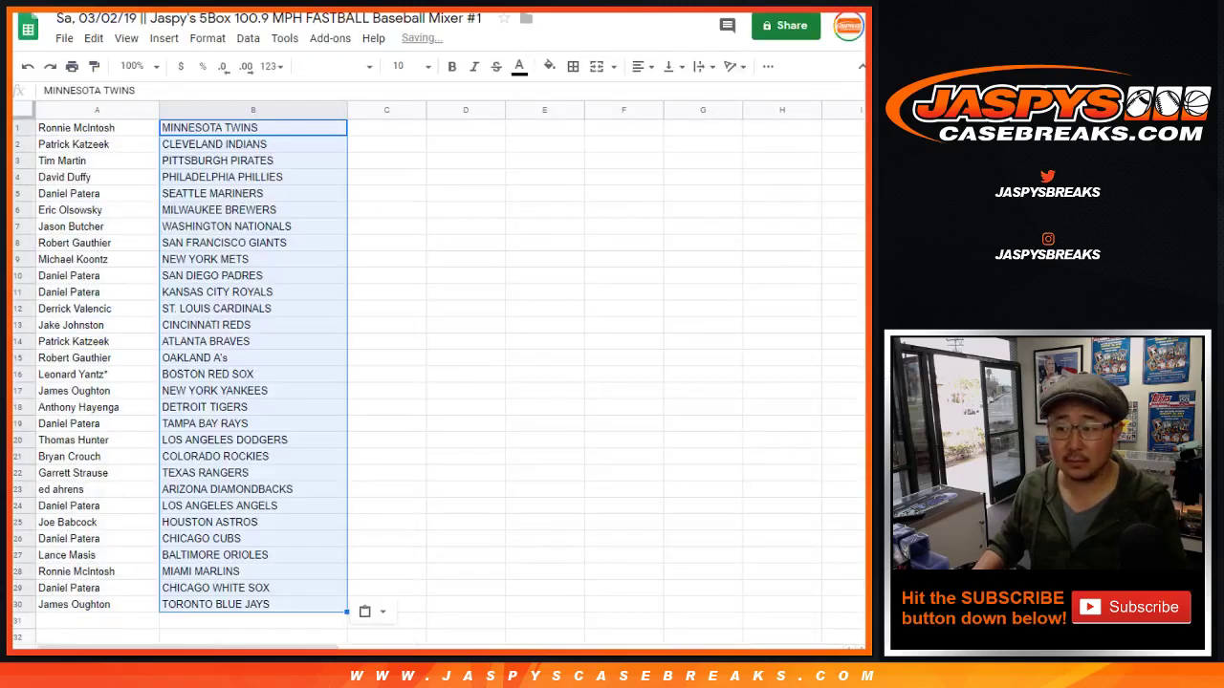
- Format the whole sheet in Helvetica at size 14 and set the sheet zoom to 150%
key(ctrl+a)
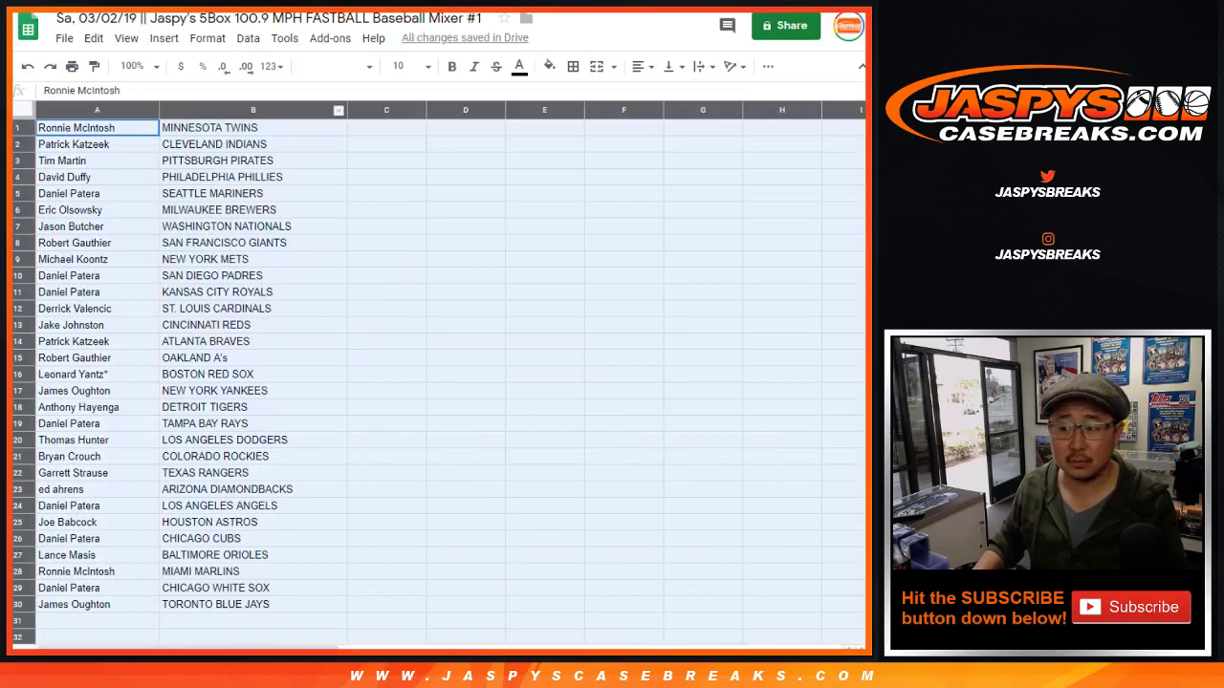
click(335, 66)
click(354, 128)
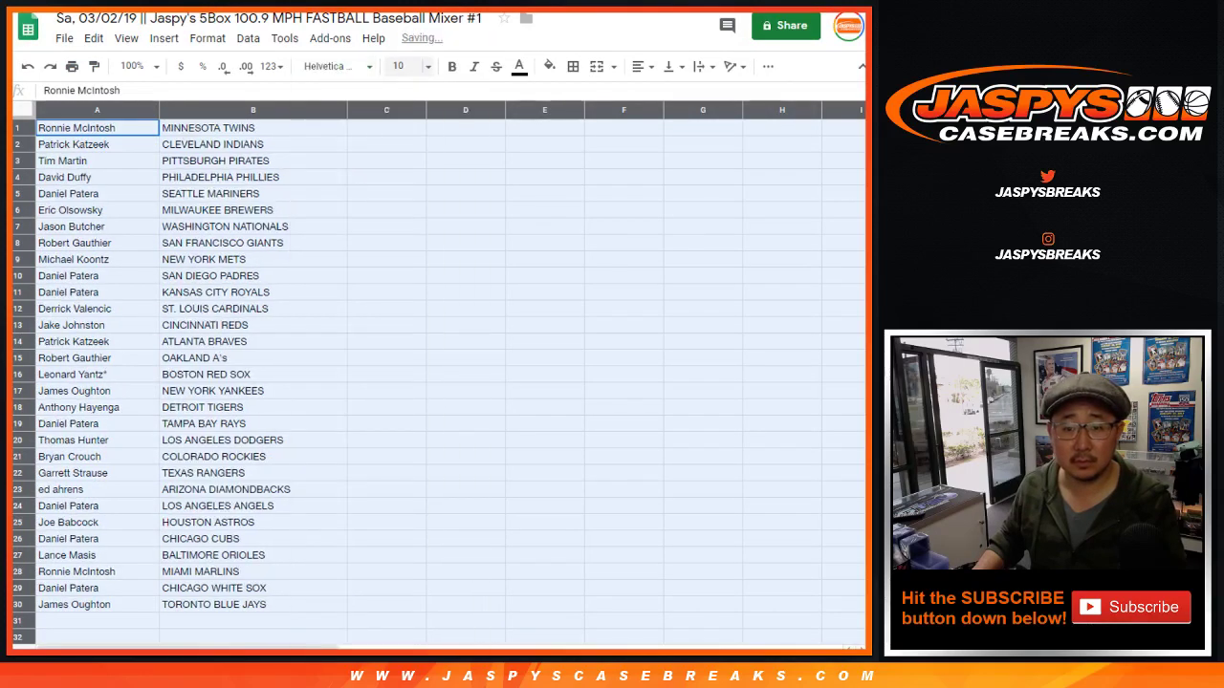
click(403, 66)
click(404, 269)
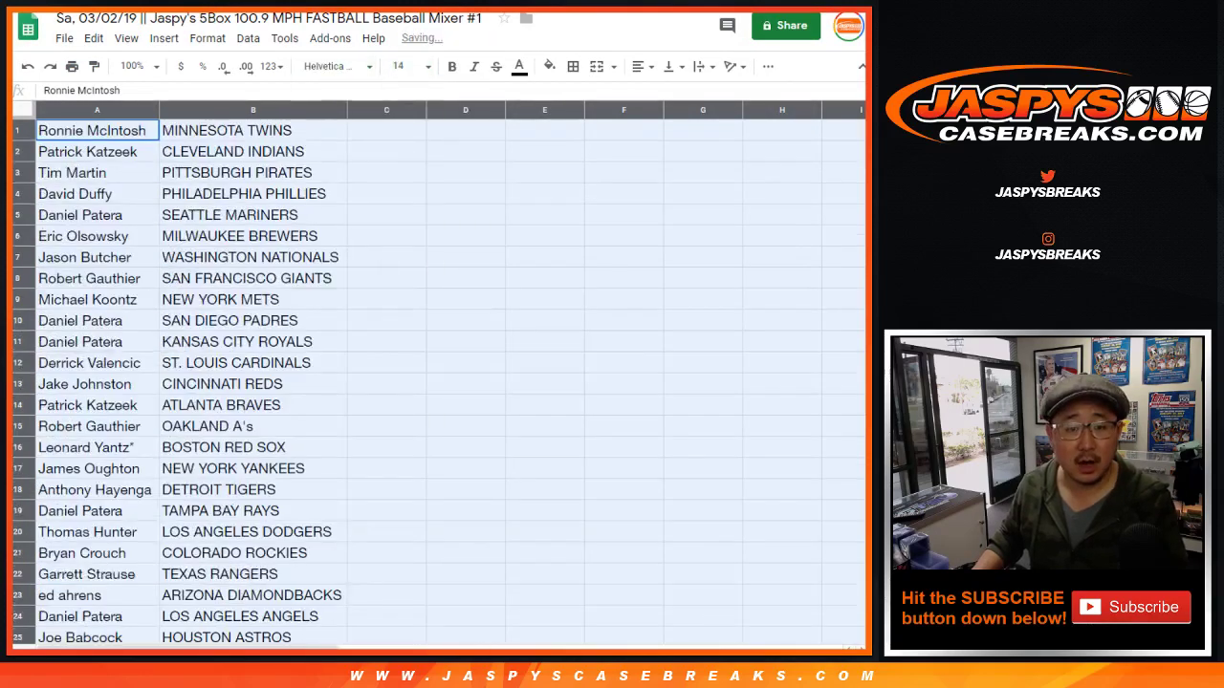
click(133, 66)
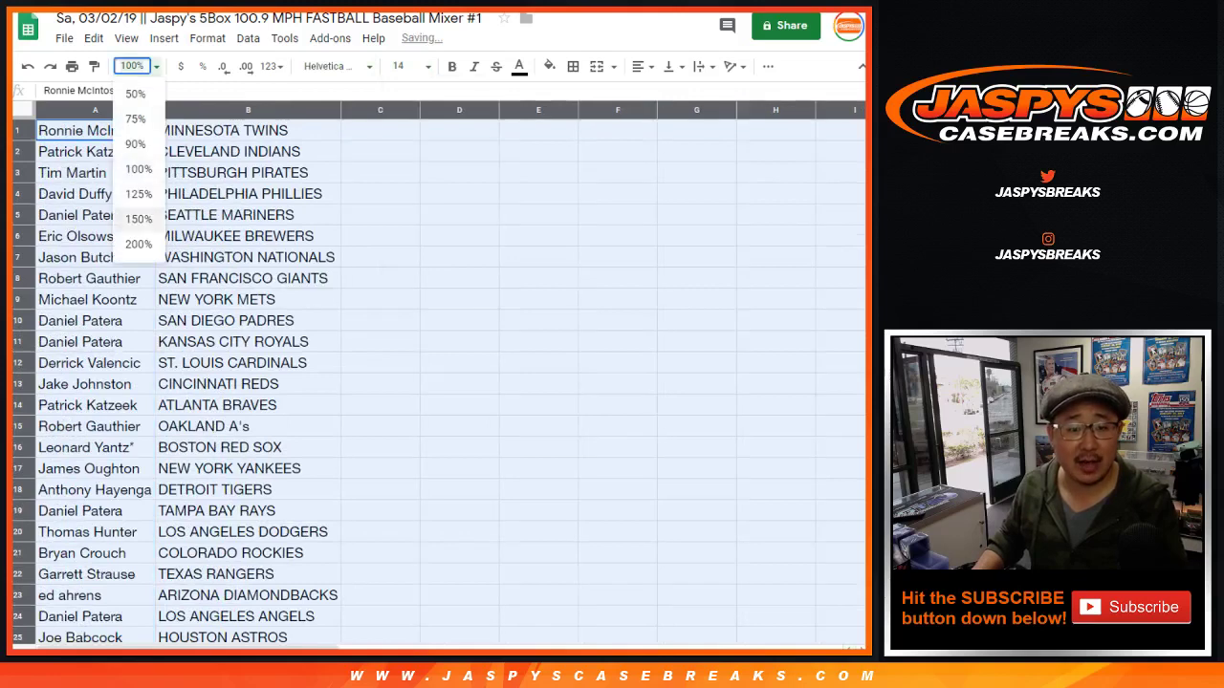
click(140, 220)
- Review each participant's team assignment by selecting rows 2 to 30 one at a time, and return to the start of the list
click(27, 178)
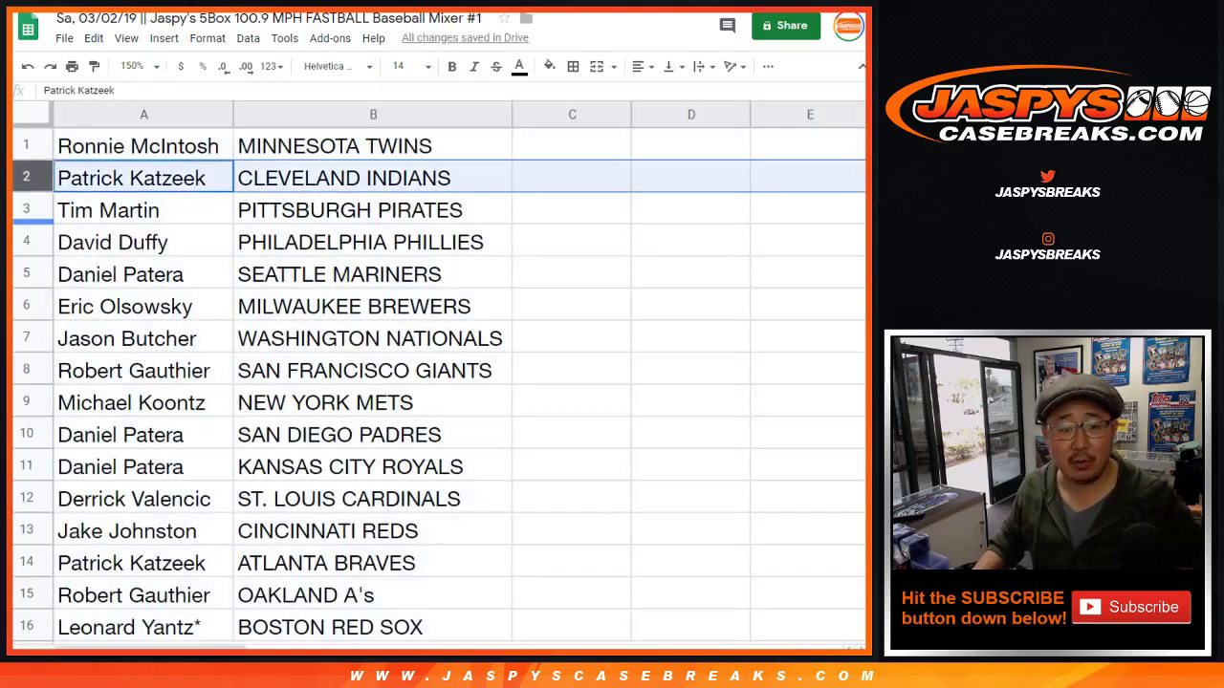
click(27, 210)
click(26, 242)
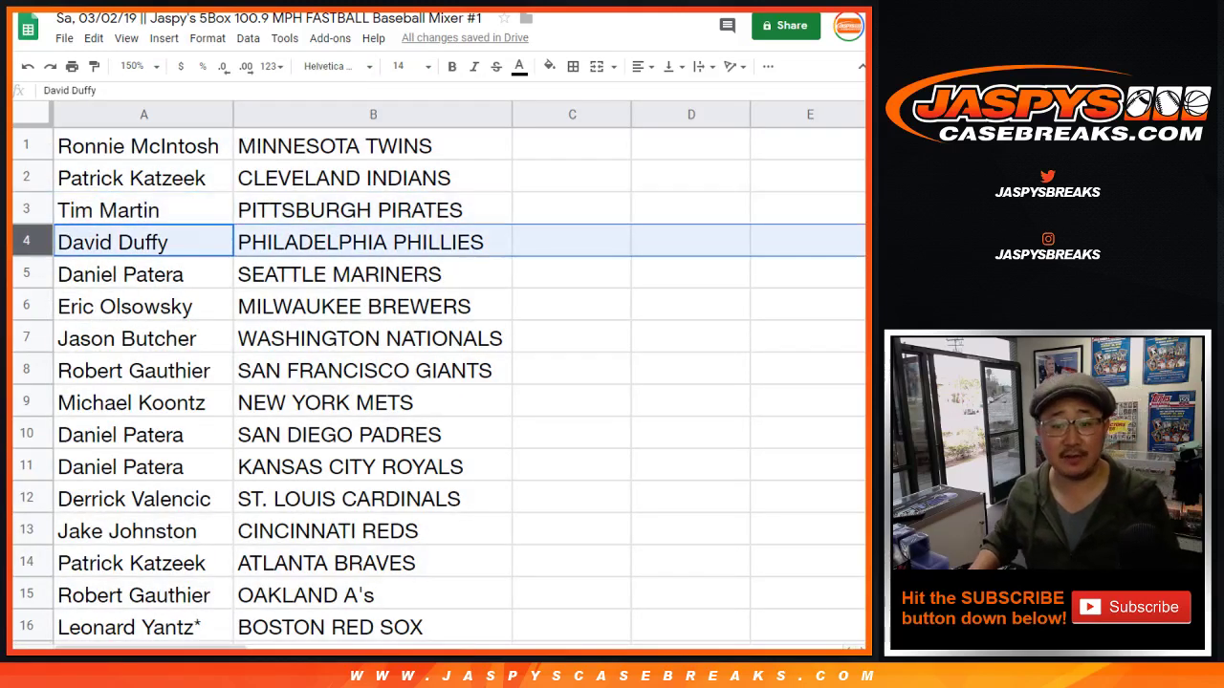
click(26, 275)
scroll(27, 274, down, 2)
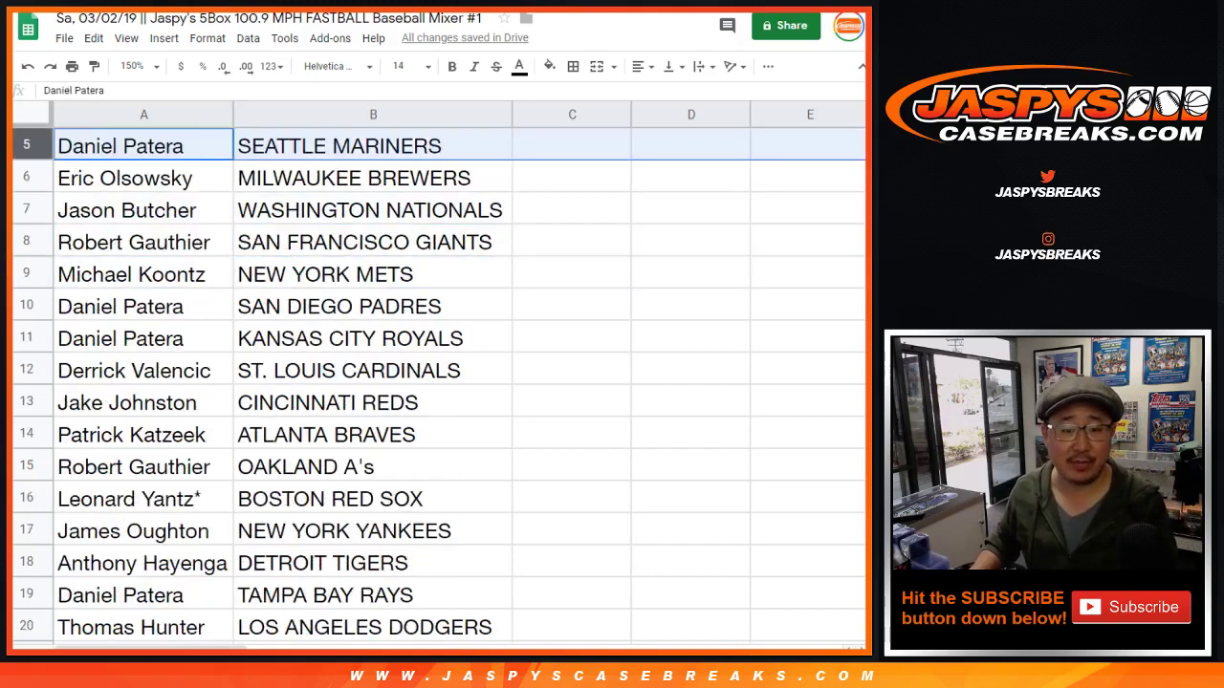
click(26, 178)
click(27, 210)
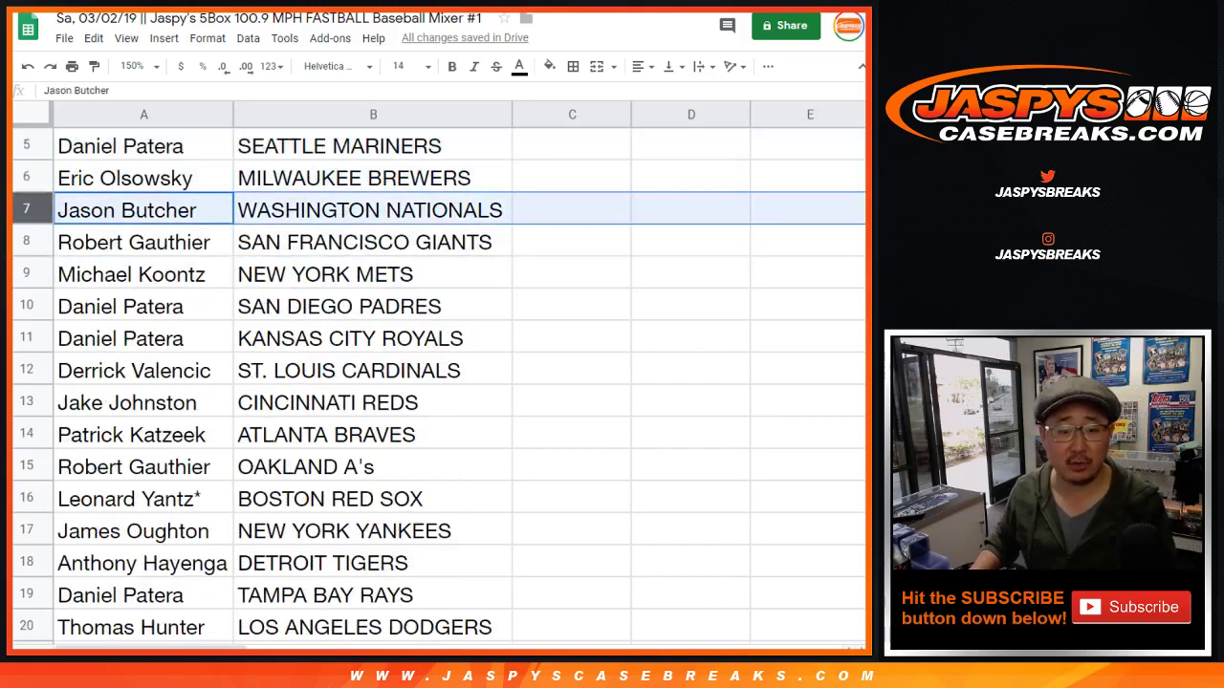
click(27, 242)
click(27, 275)
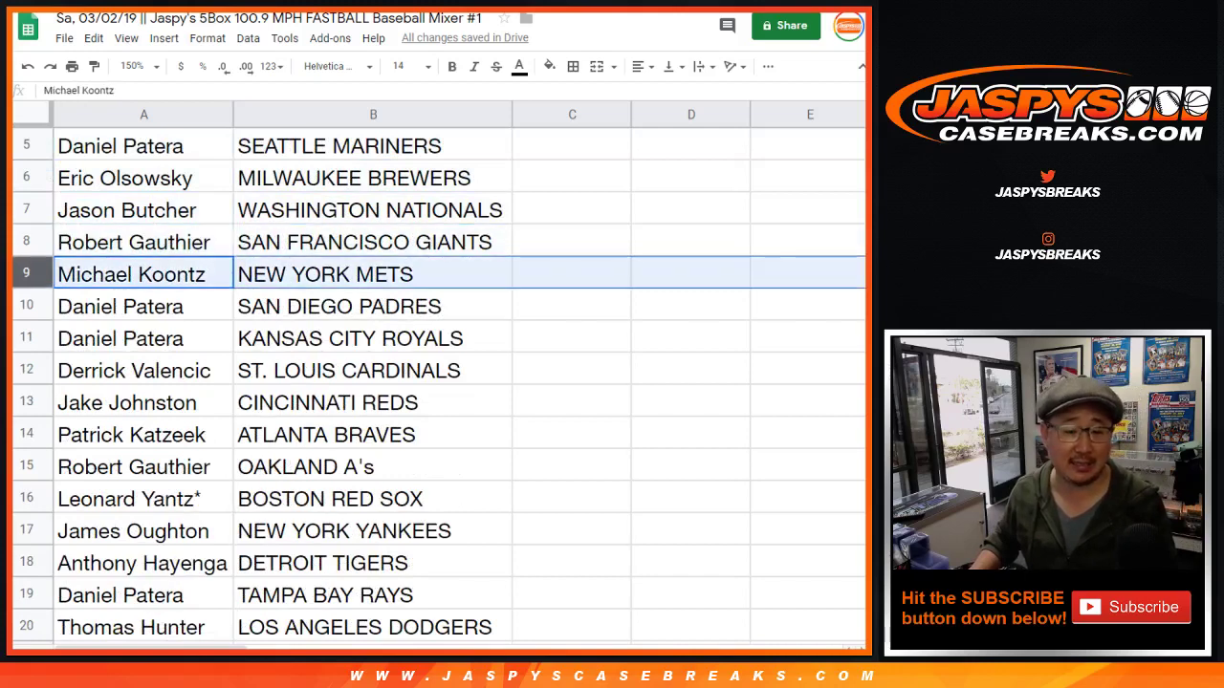
scroll(26, 274, down, 1)
scroll(27, 209, down, 1)
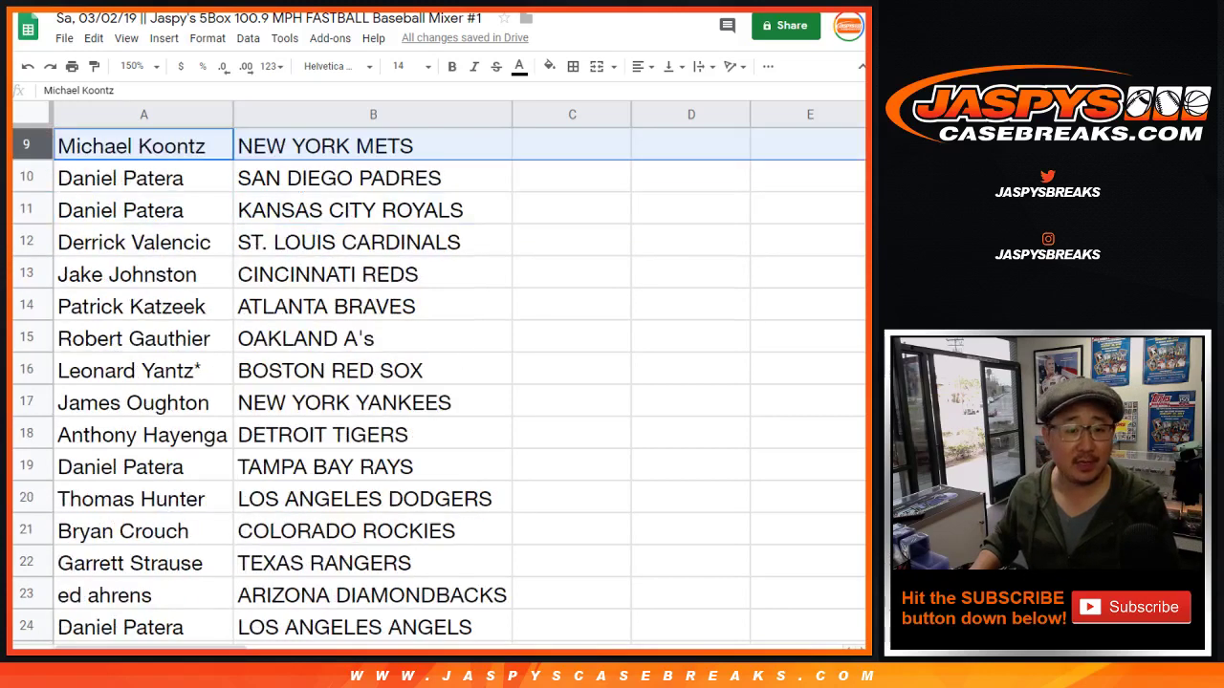
click(27, 179)
click(27, 210)
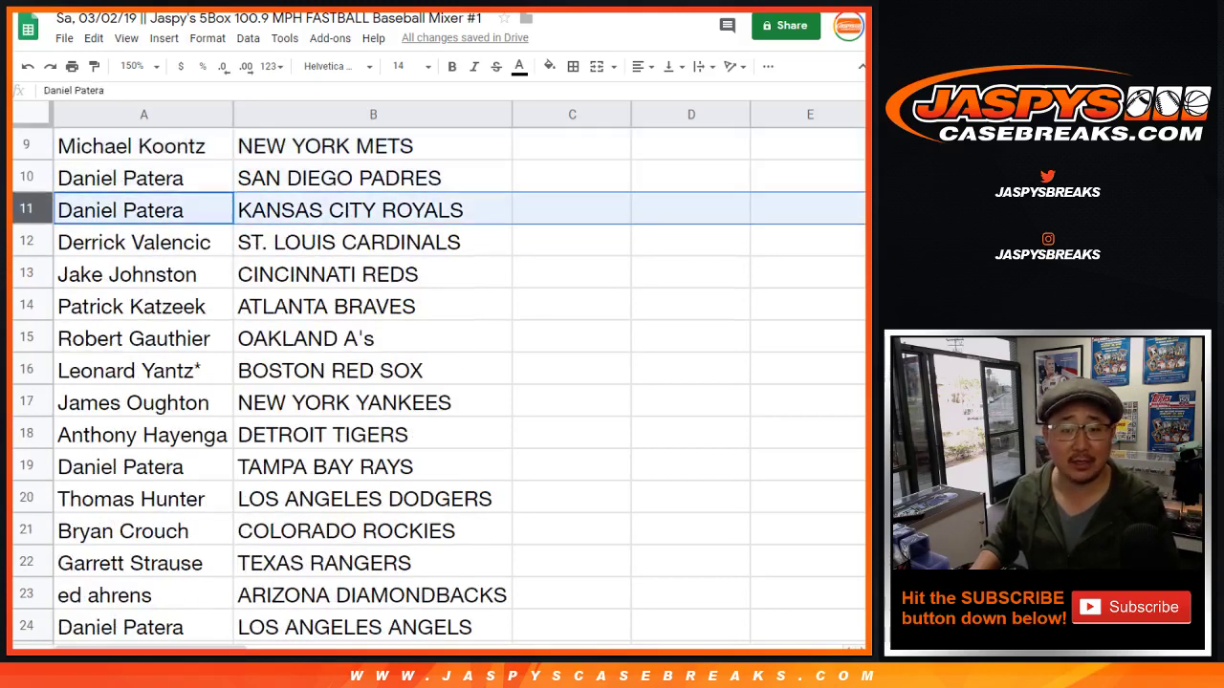
click(27, 242)
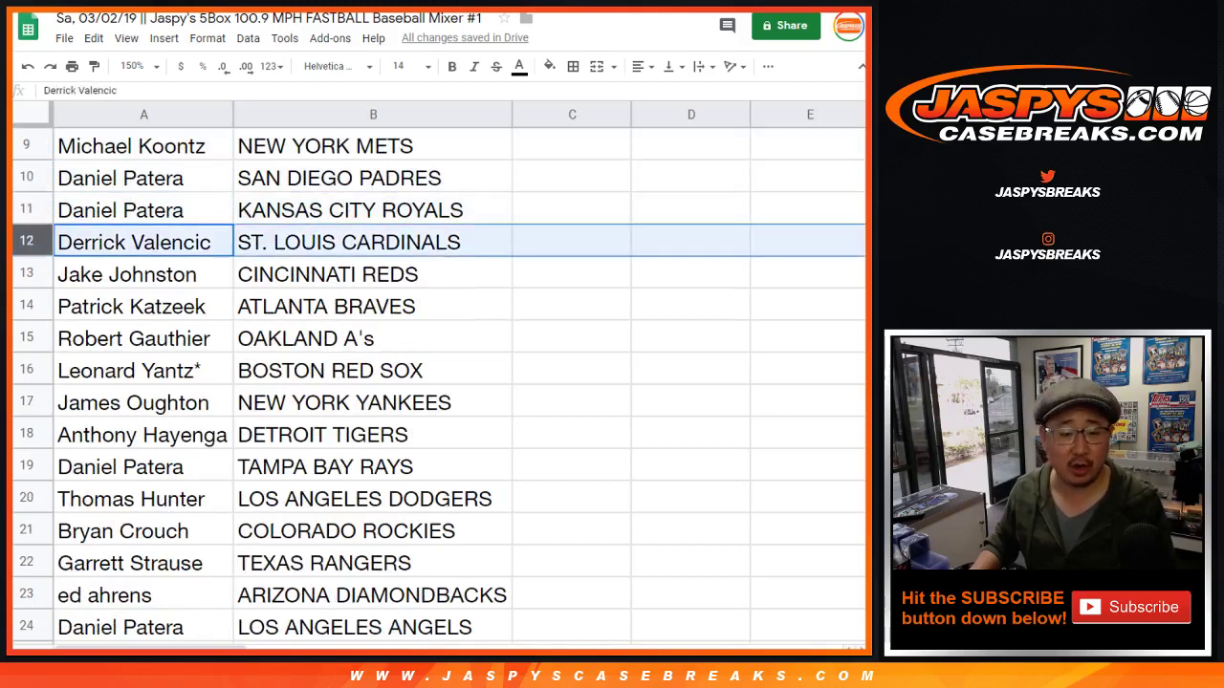
click(27, 275)
scroll(27, 275, down, 1)
click(27, 242)
scroll(27, 242, down, 1)
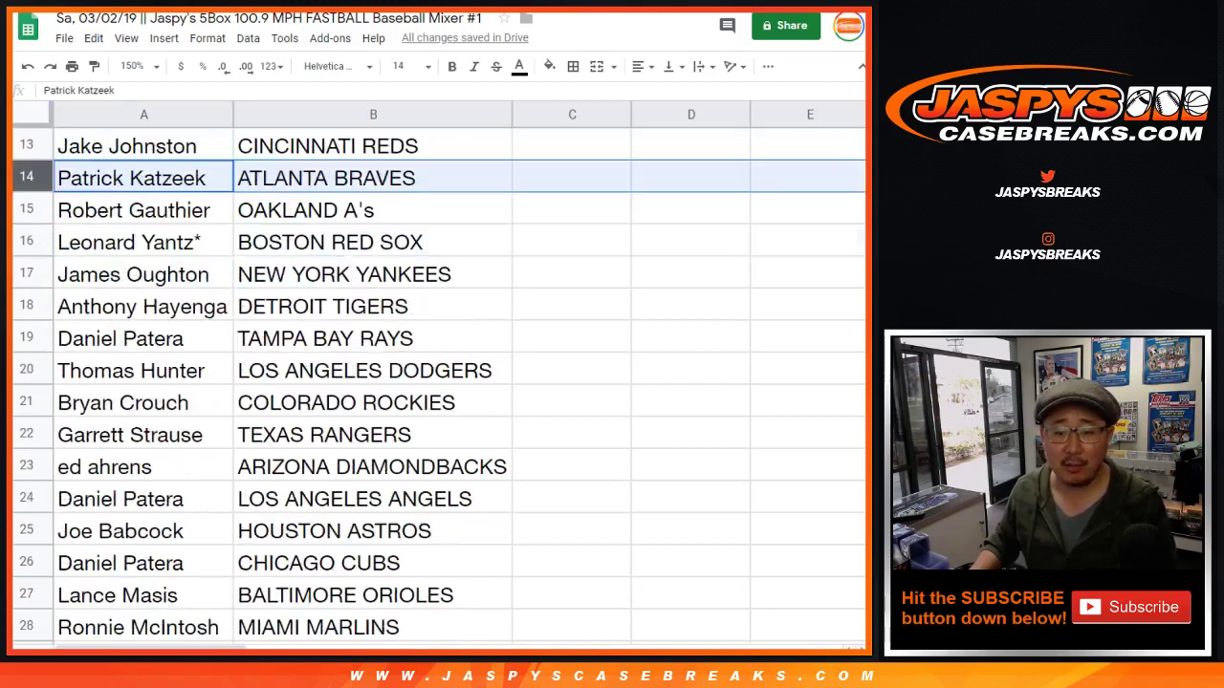
click(27, 208)
scroll(27, 201, down, 1)
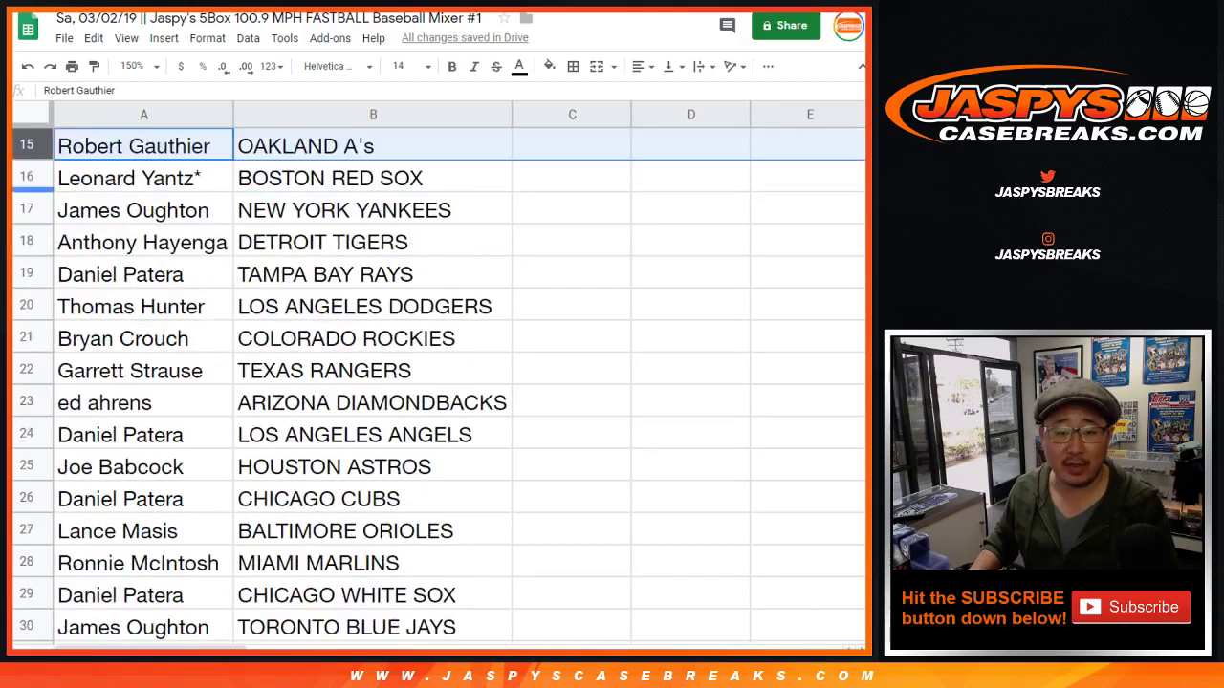
click(27, 178)
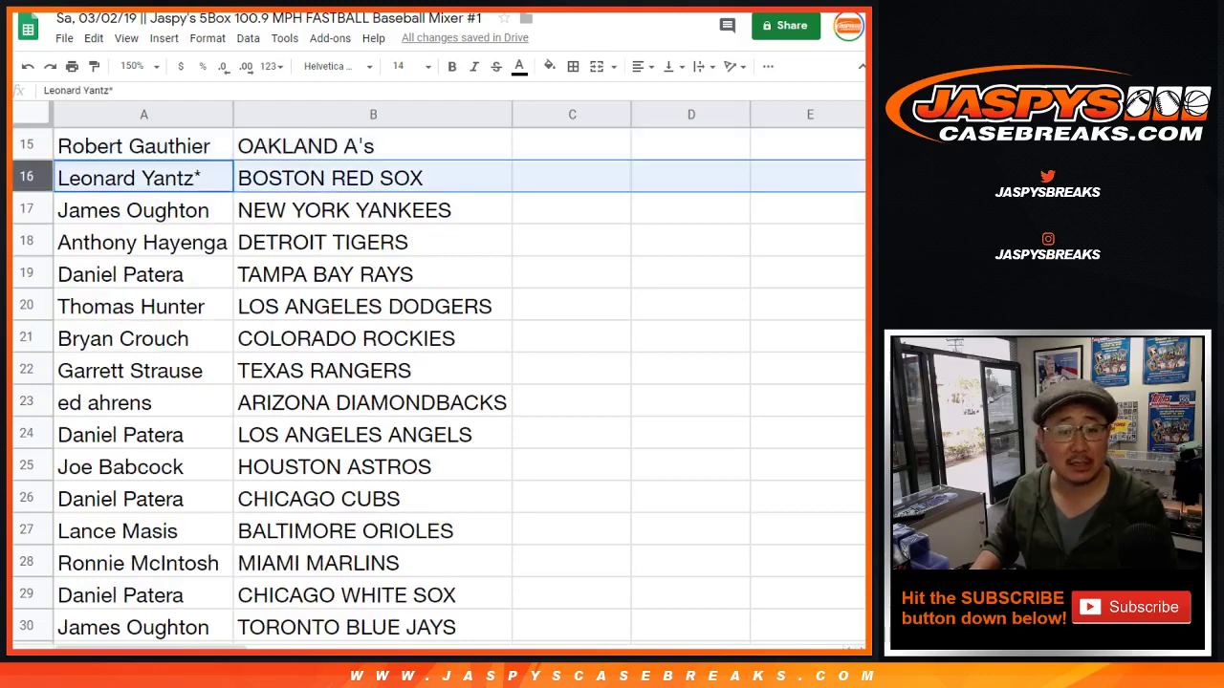
click(27, 209)
click(27, 241)
scroll(26, 242, down, 1)
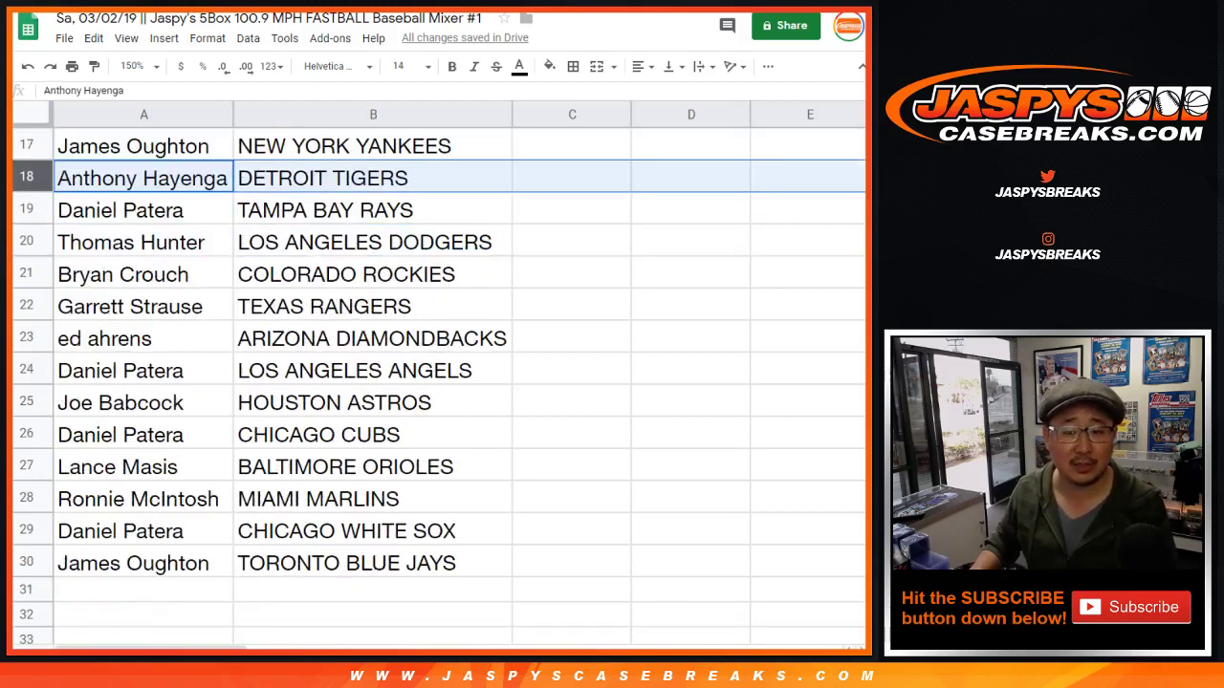
click(27, 209)
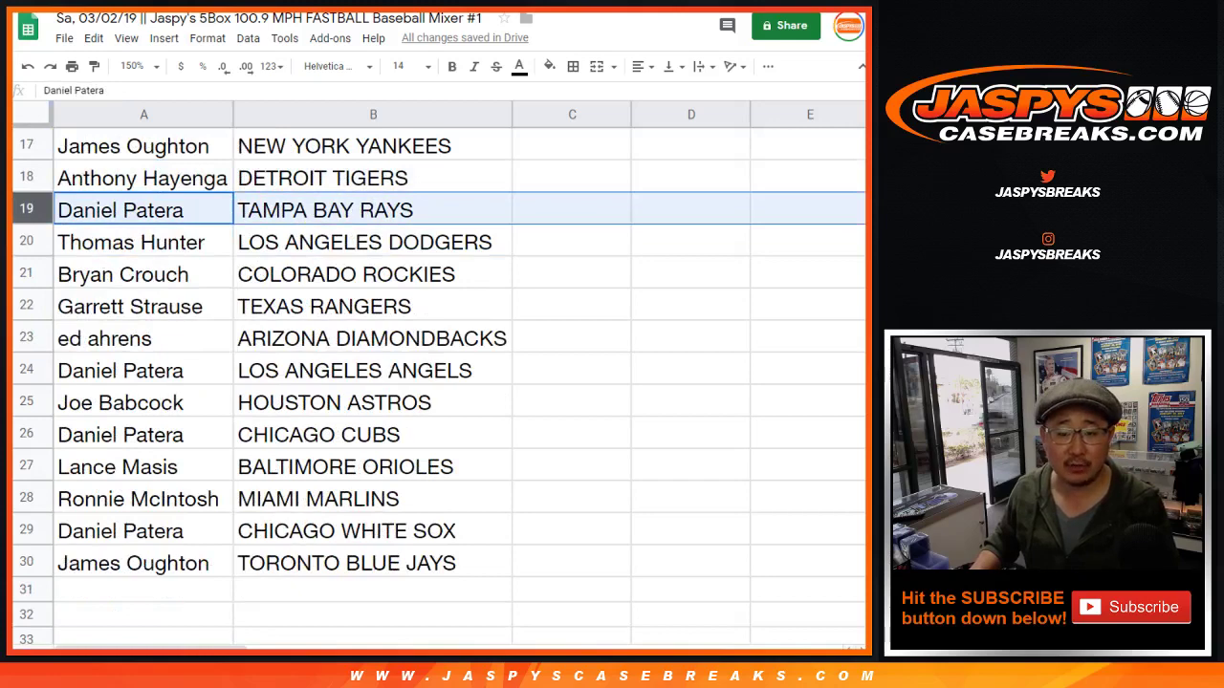
click(27, 242)
scroll(439, 382, down, 1)
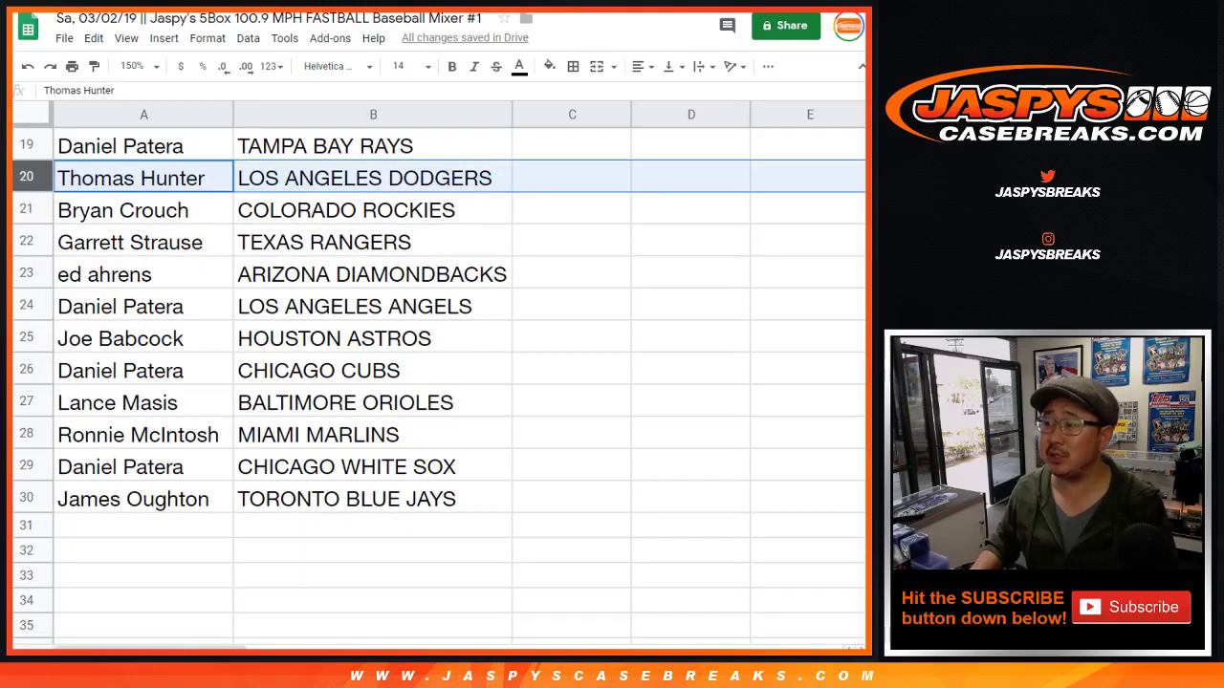
click(26, 209)
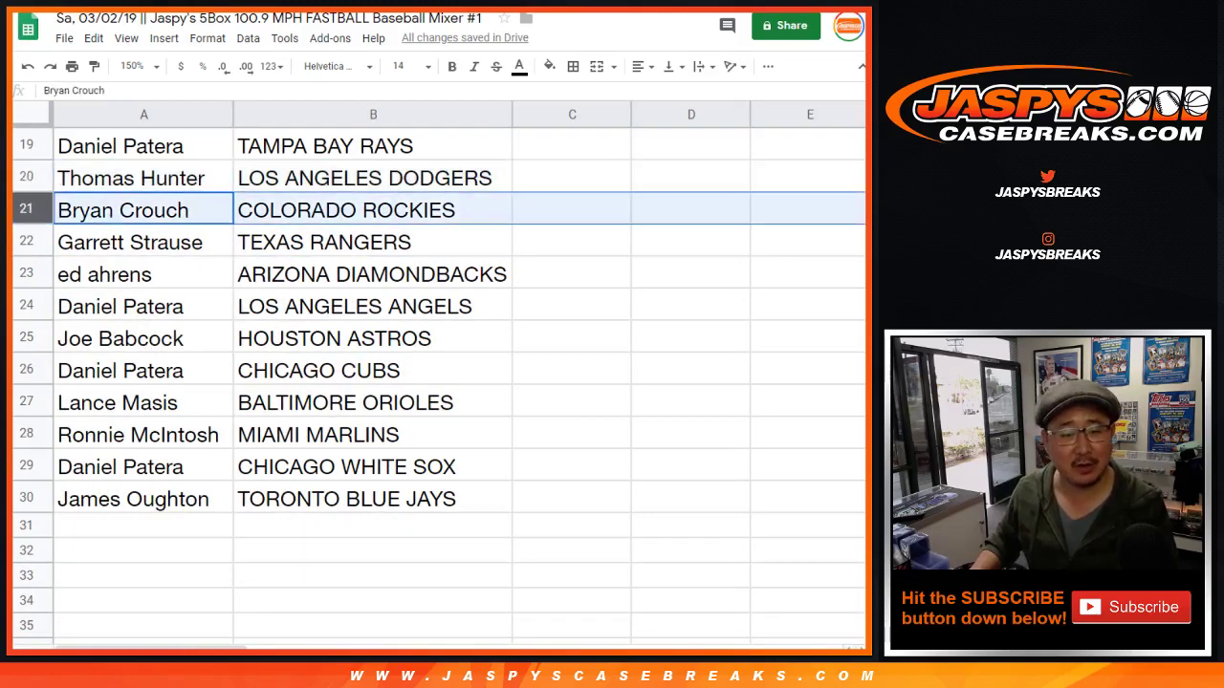
click(26, 242)
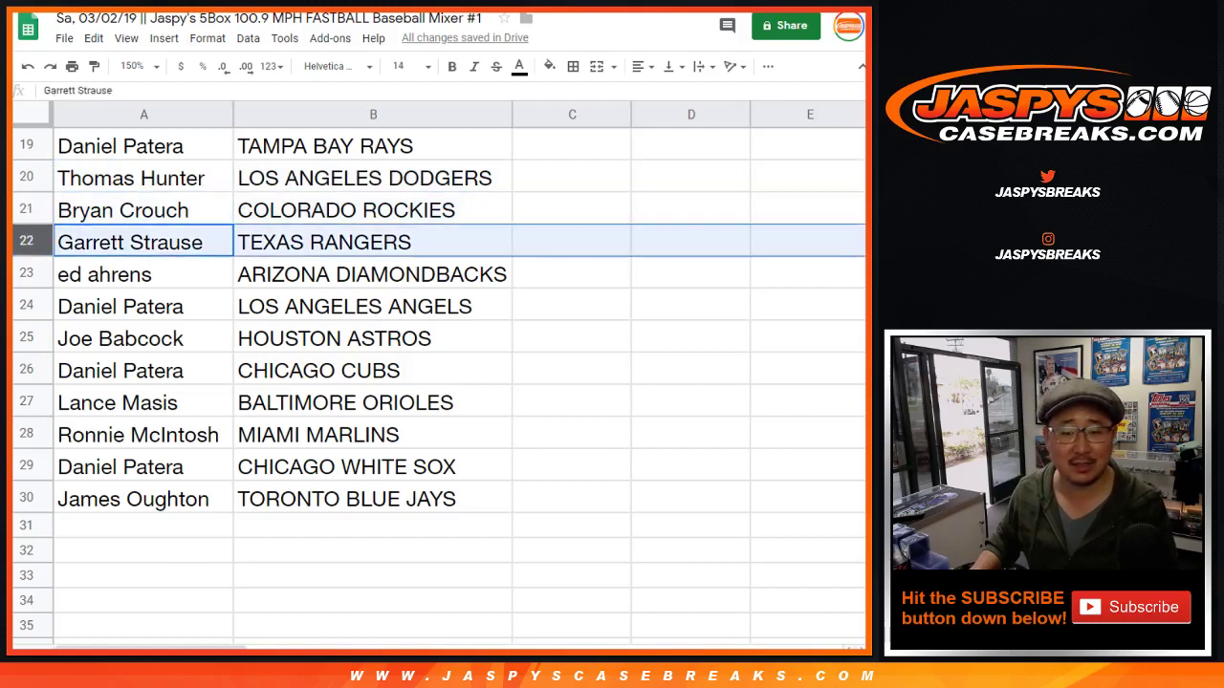
scroll(440, 383, down, 1)
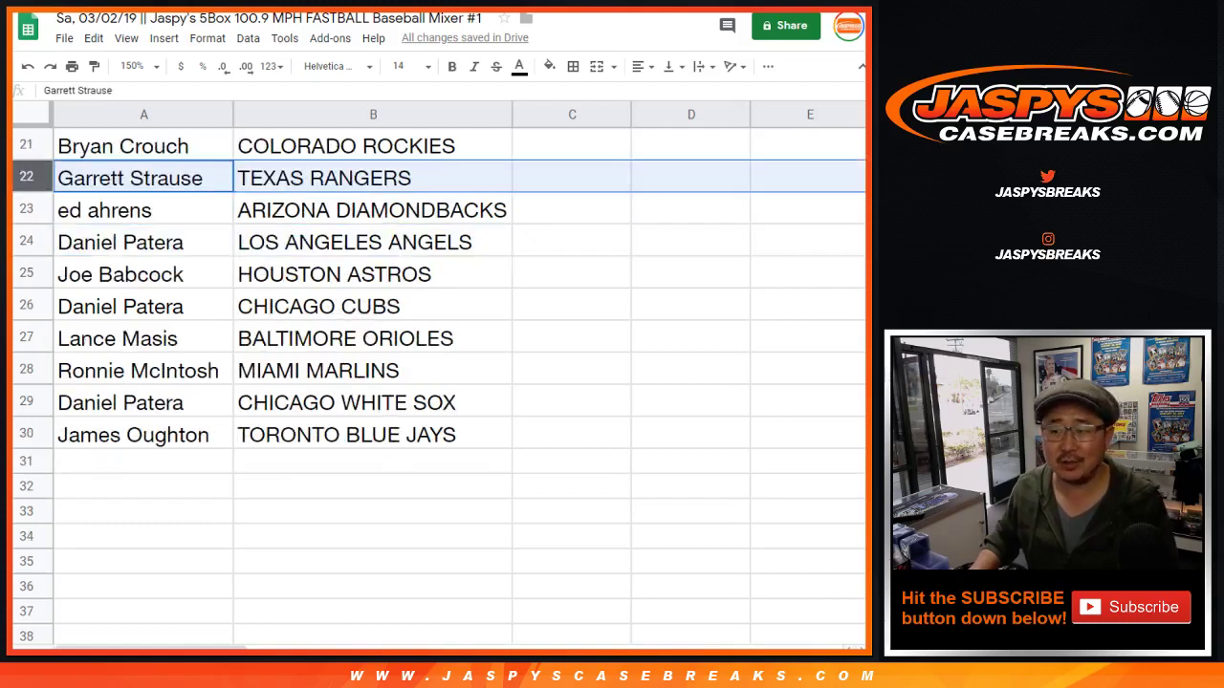
click(27, 210)
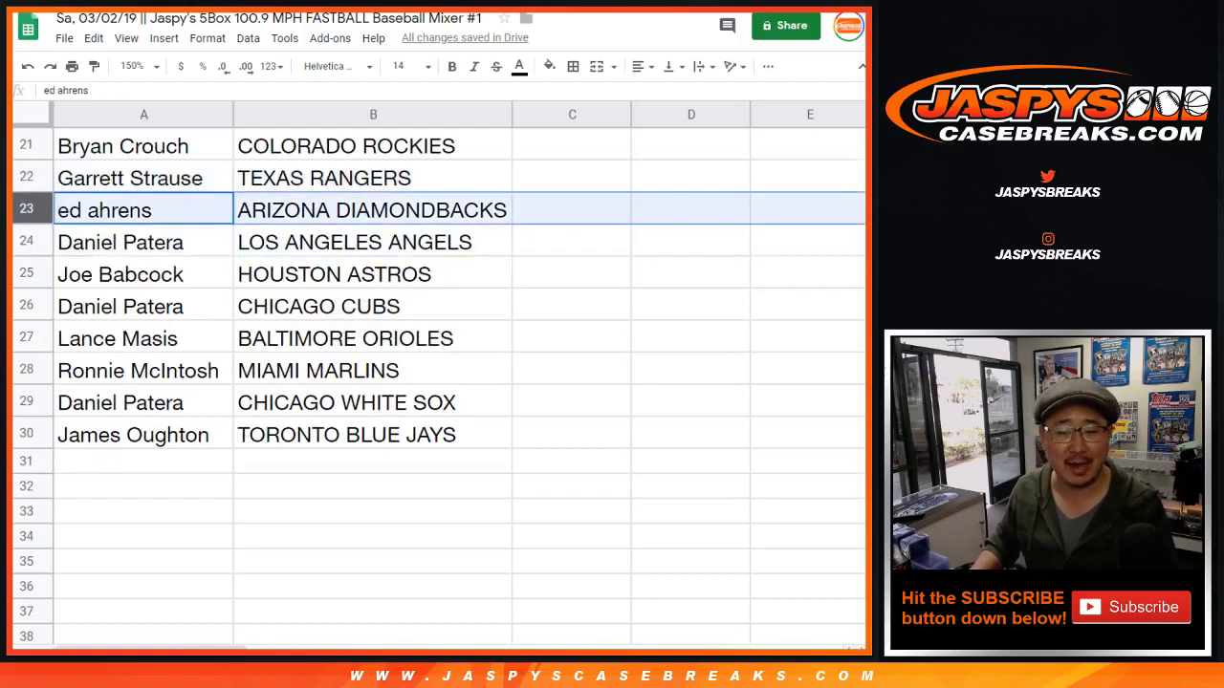
click(27, 242)
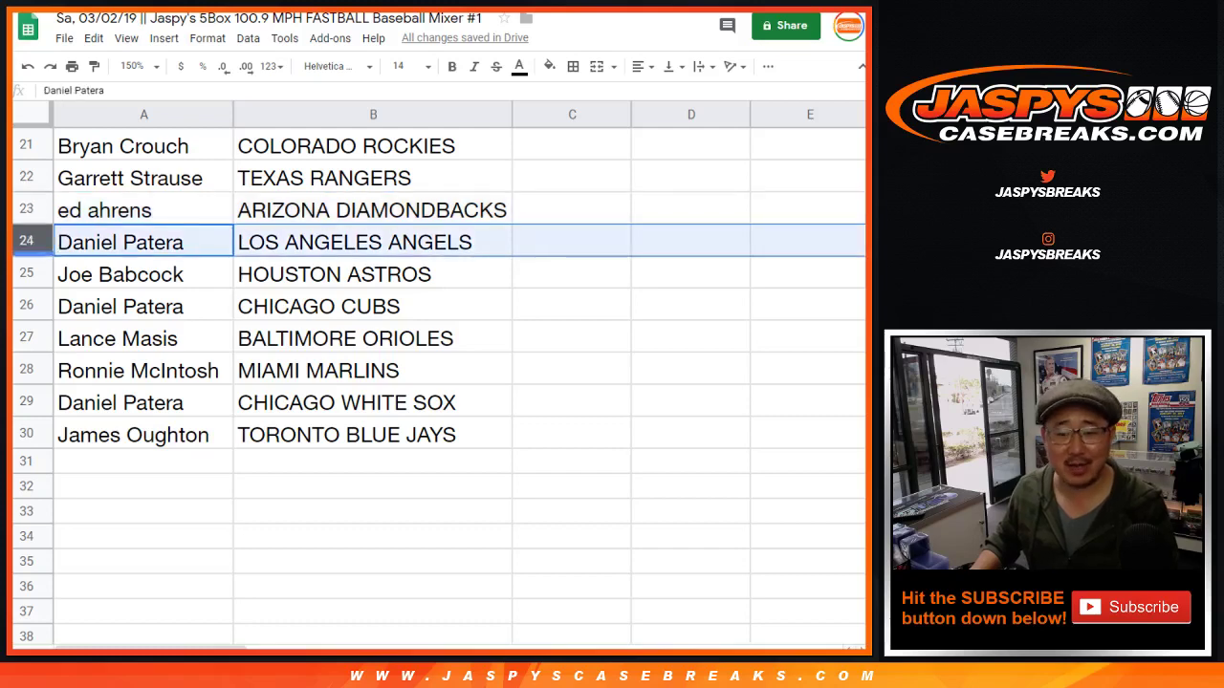
click(27, 274)
scroll(439, 383, down, 1)
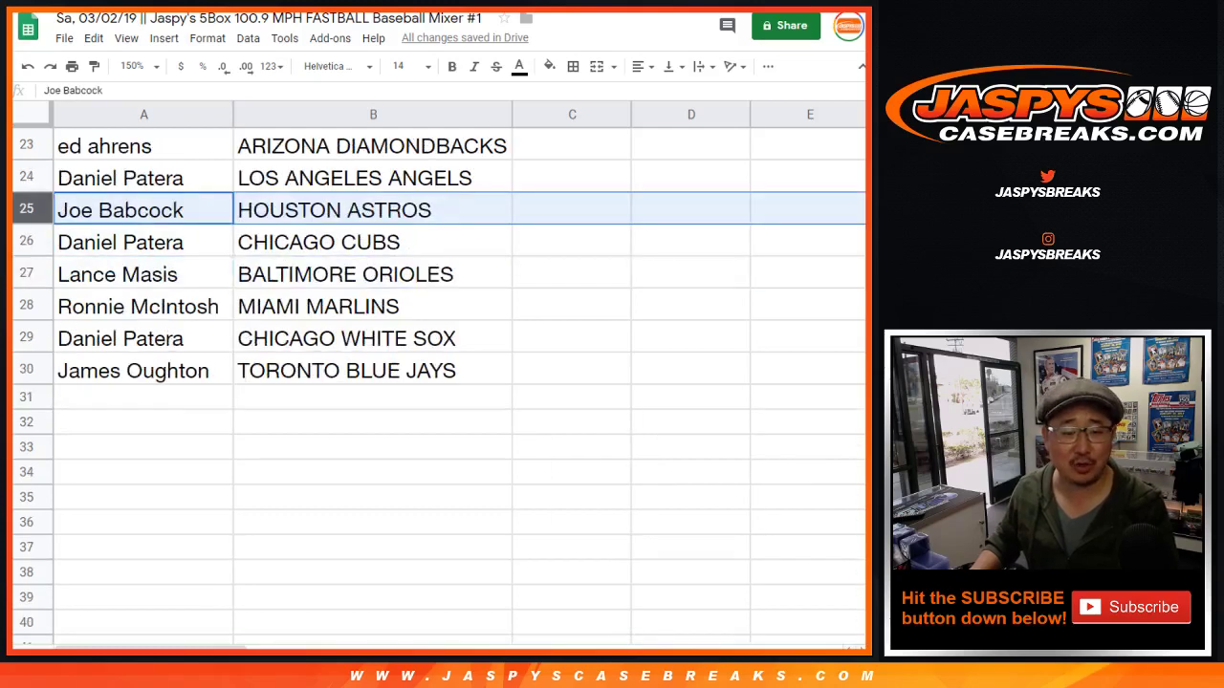
click(26, 241)
click(26, 273)
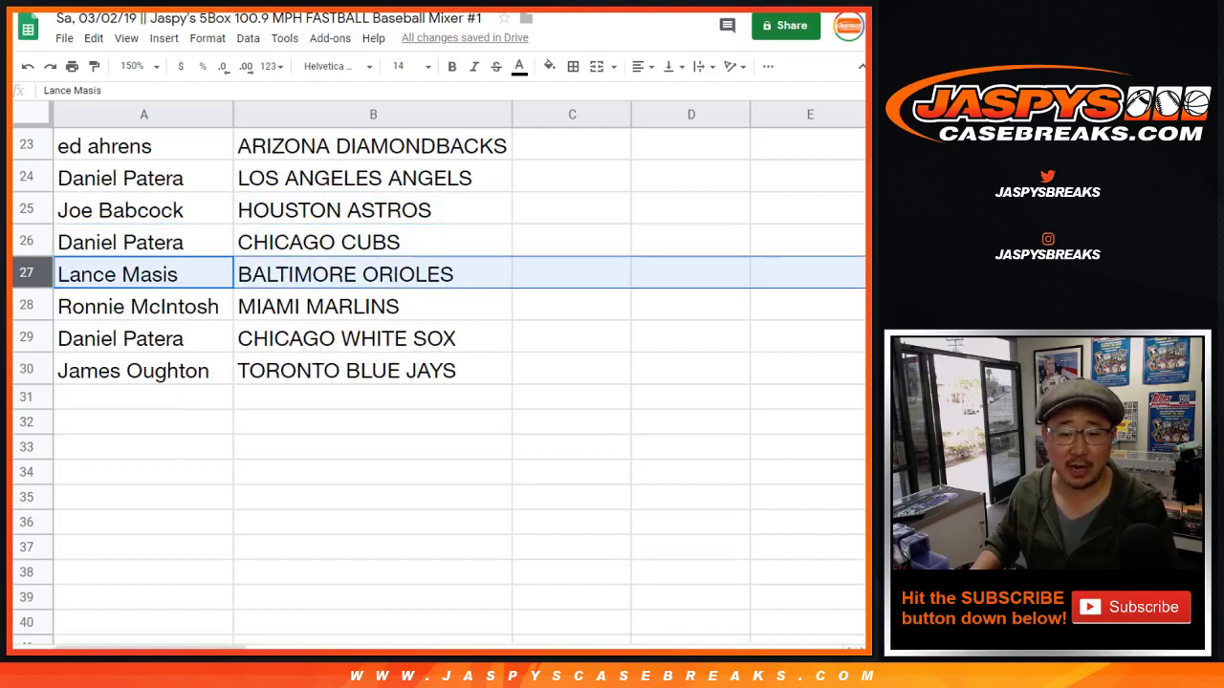
scroll(27, 273, down, 1)
click(27, 241)
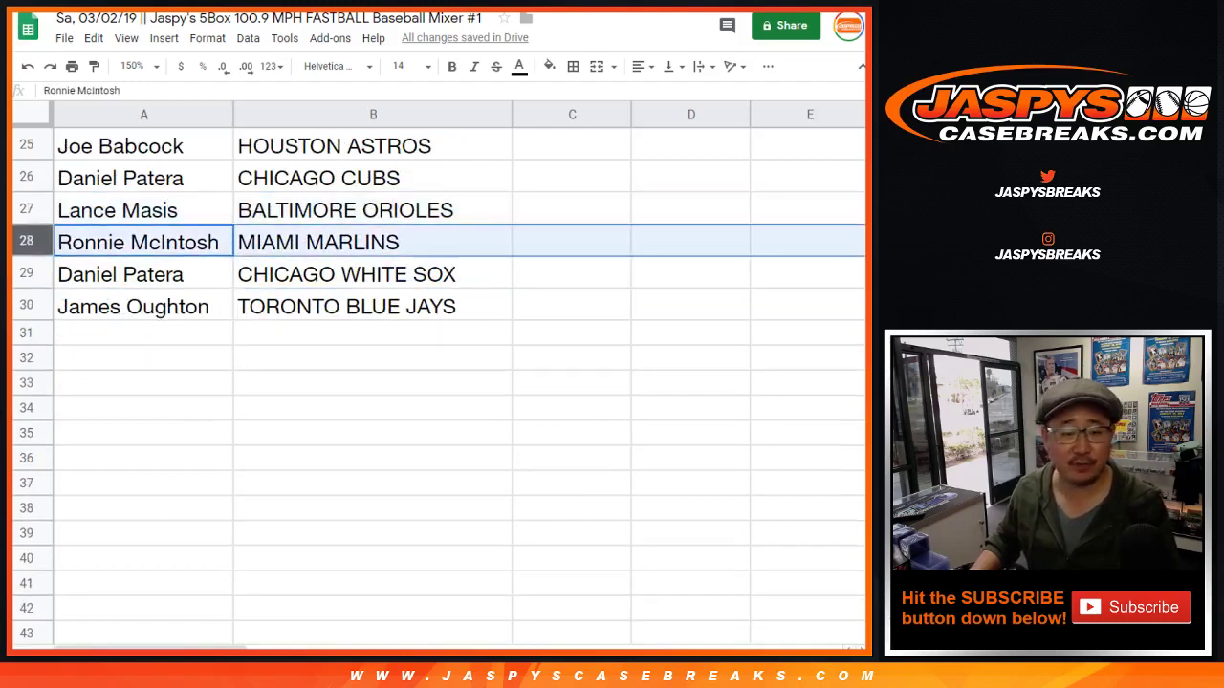
click(27, 274)
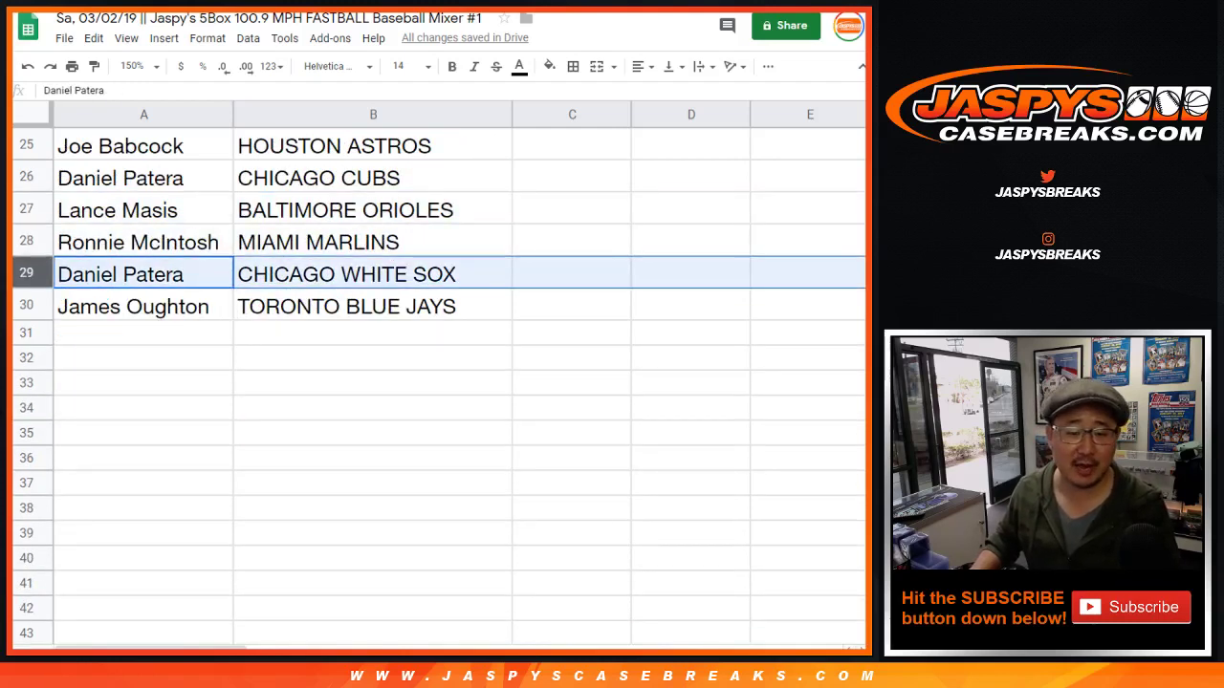
click(27, 305)
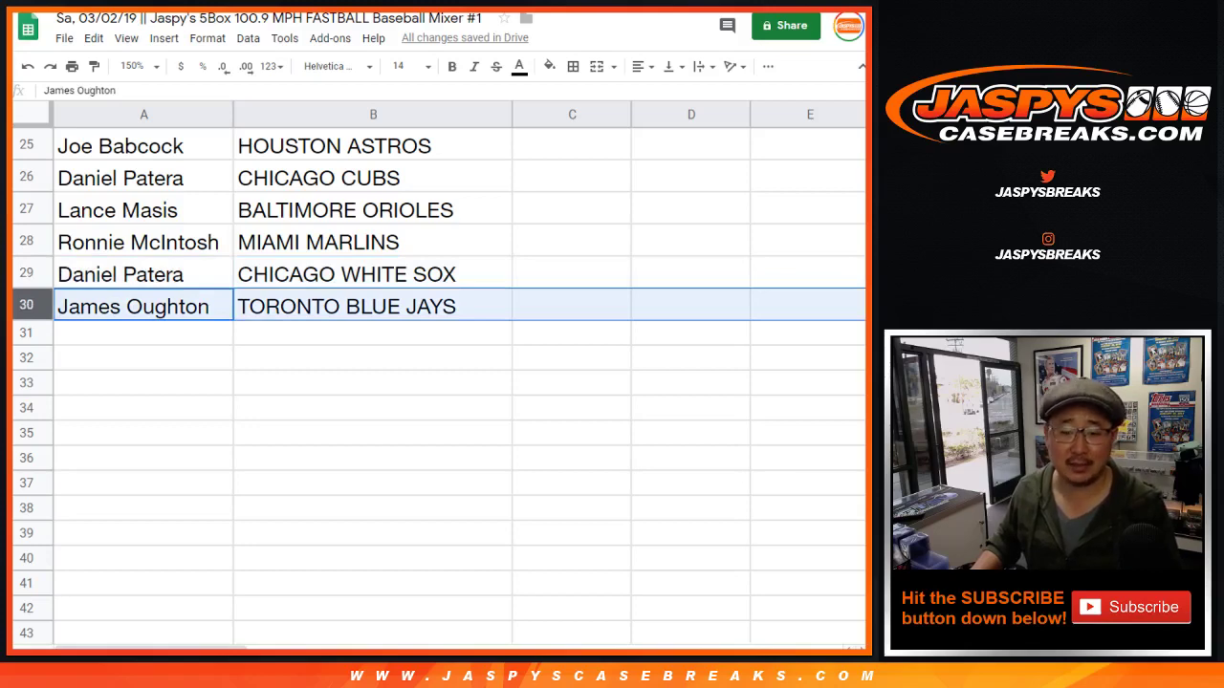
scroll(440, 383, up, 8)
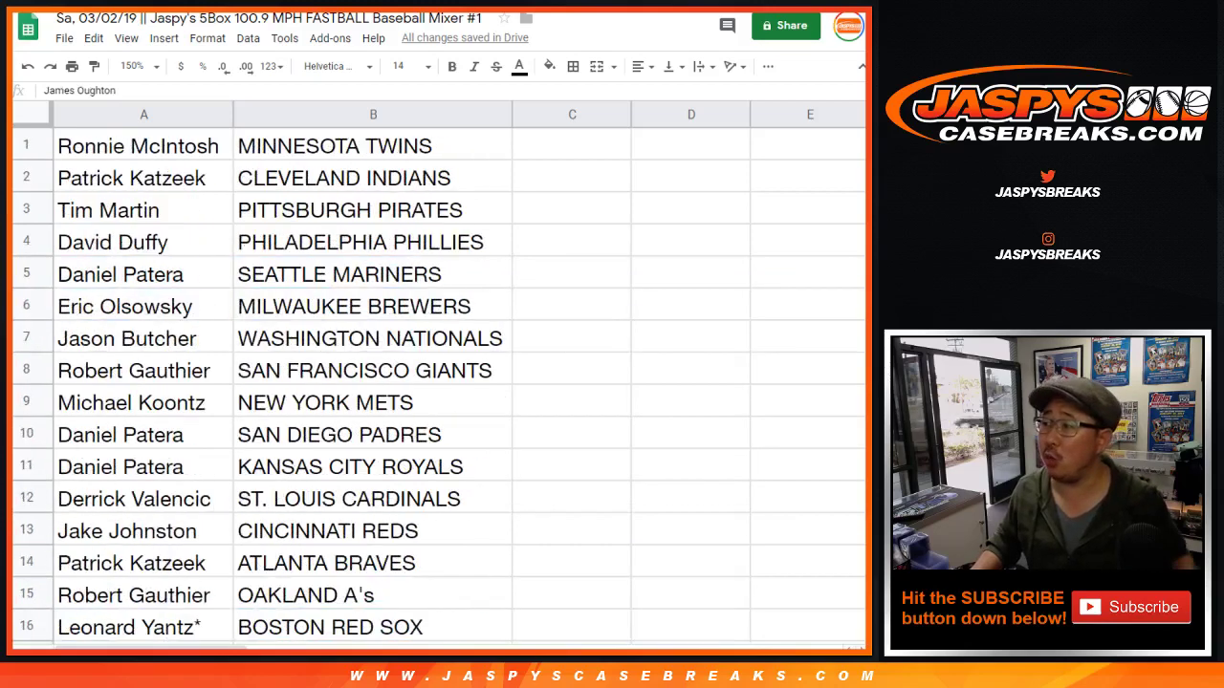
- Set the sheet zoom to 80% and sort the whole sheet by the team names in column B, A to Z
click(134, 66)
text(80)
key(Return)
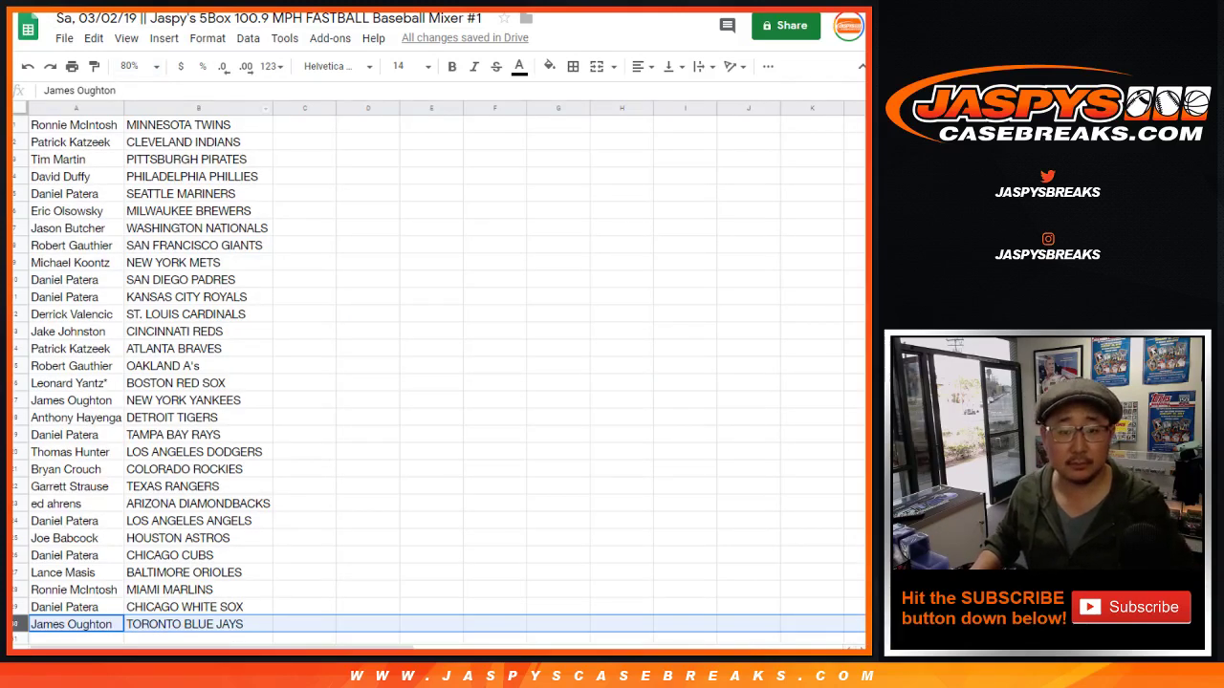
click(197, 107)
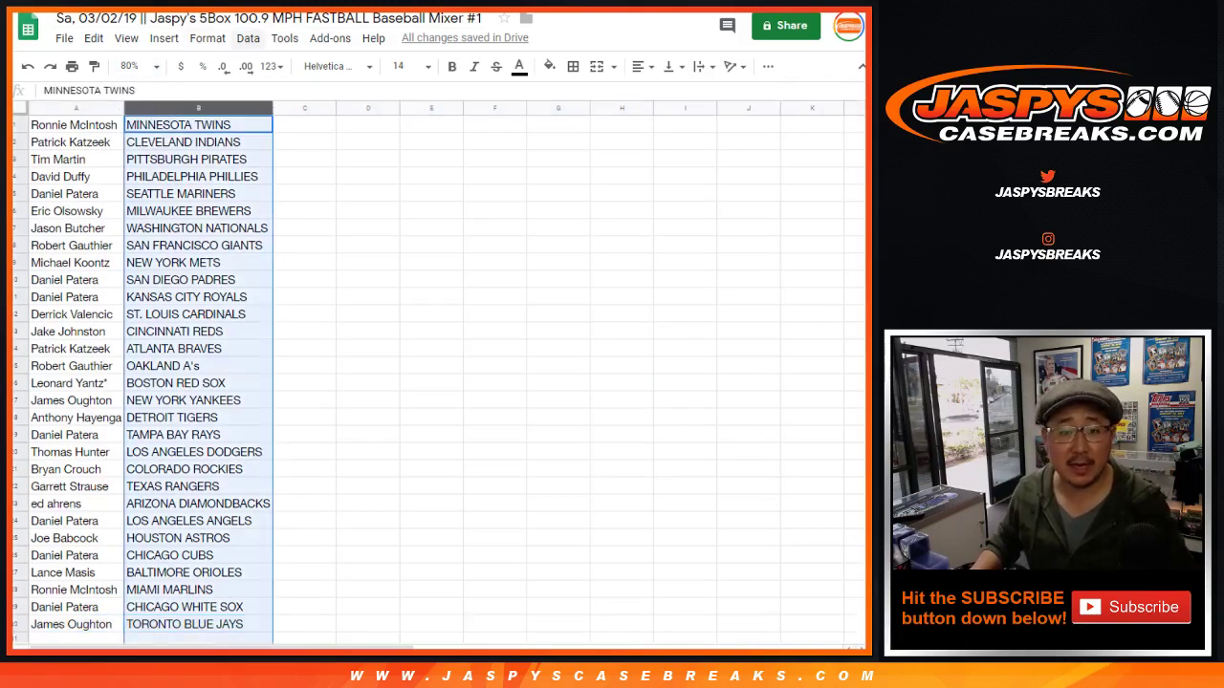
click(247, 38)
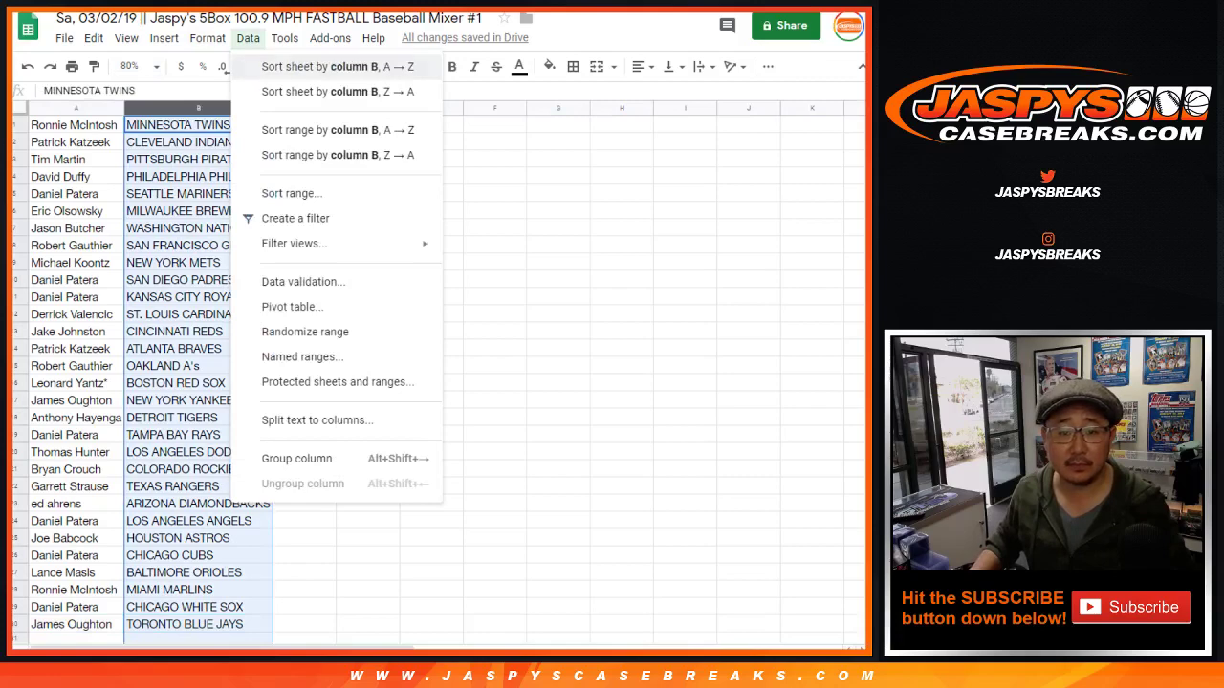
click(337, 67)
- Apply borders to all cells of the participant and team table and center their text horizontally
click(77, 125)
key(ctrl+a)
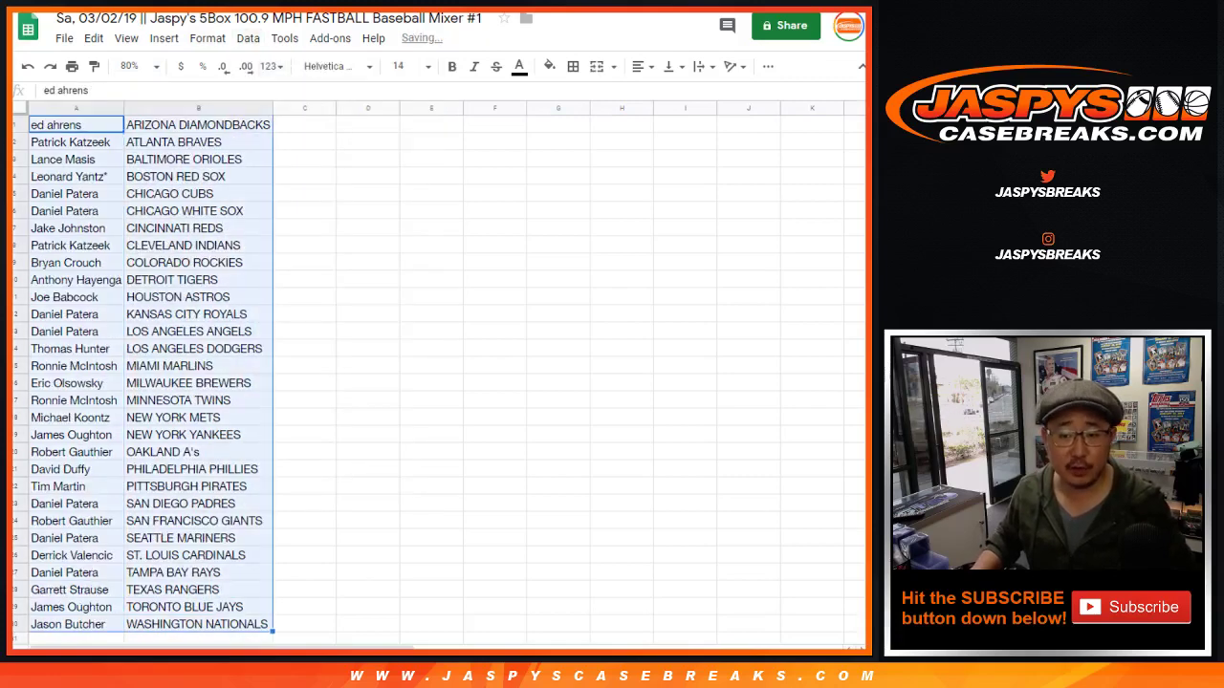
click(572, 66)
click(574, 97)
click(639, 66)
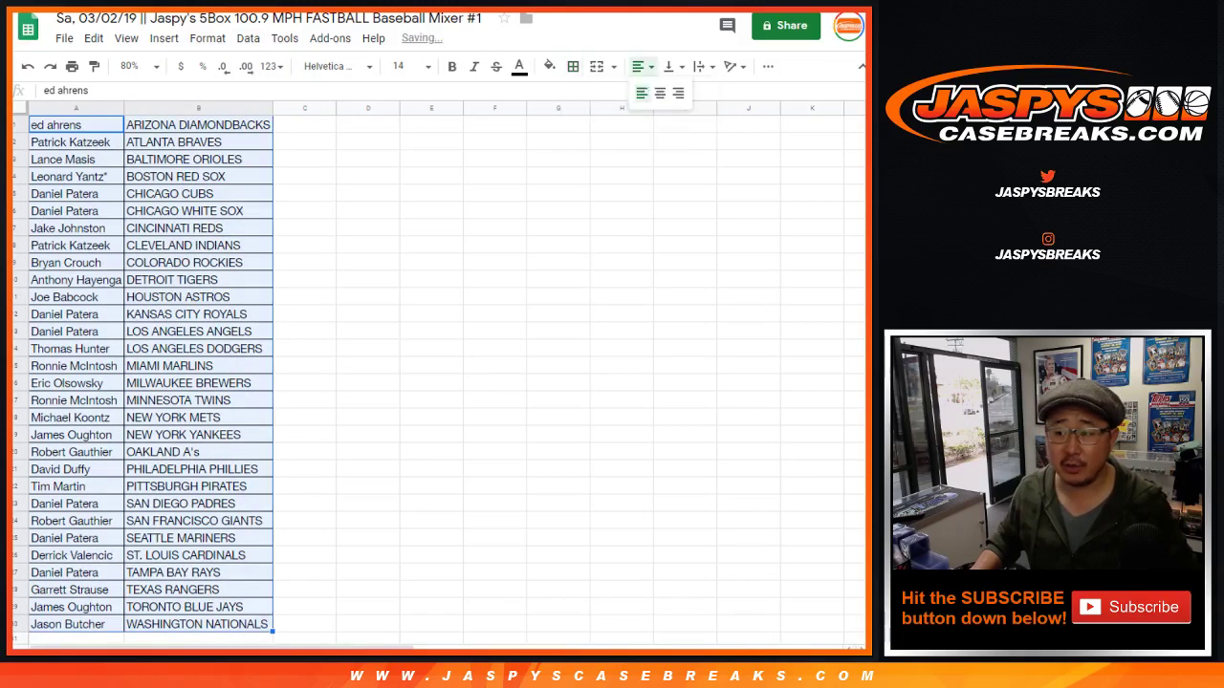
click(660, 93)
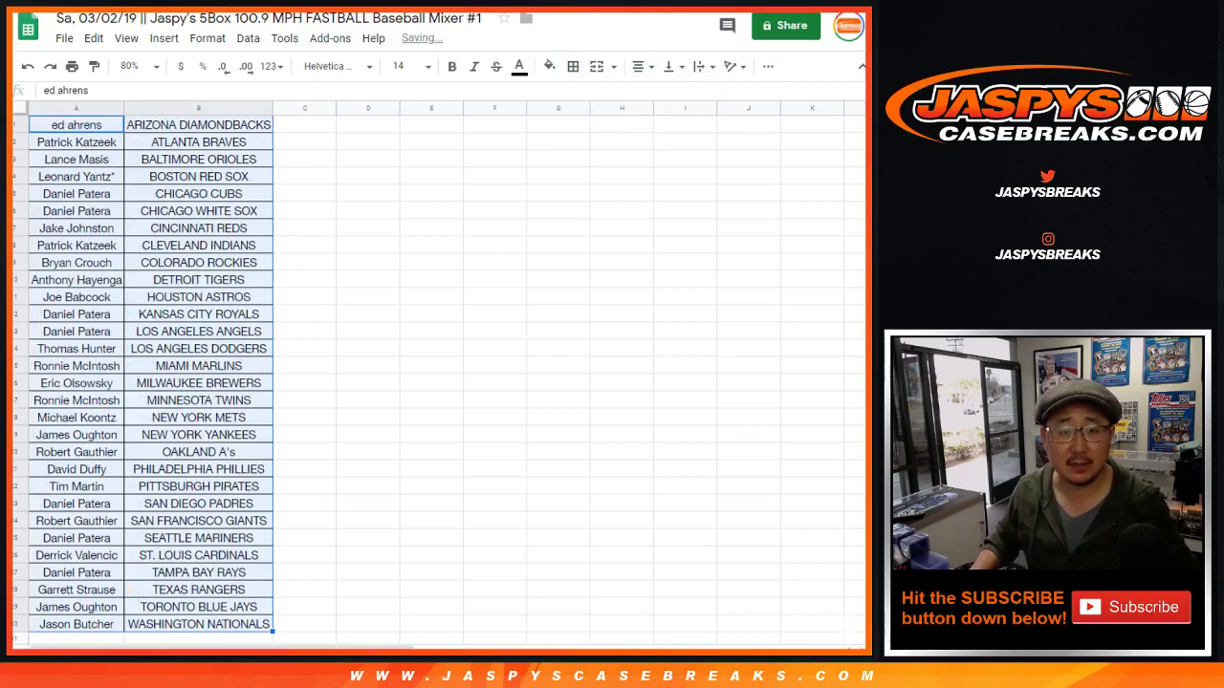
- Switch to the mixer's product page and review the five included boxes, from 2014 Bowman Draft Asia up to 2018 Topps Chrome HTA Jumbo
key(ctrl+Tab)
scroll(440, 344, down, 15)
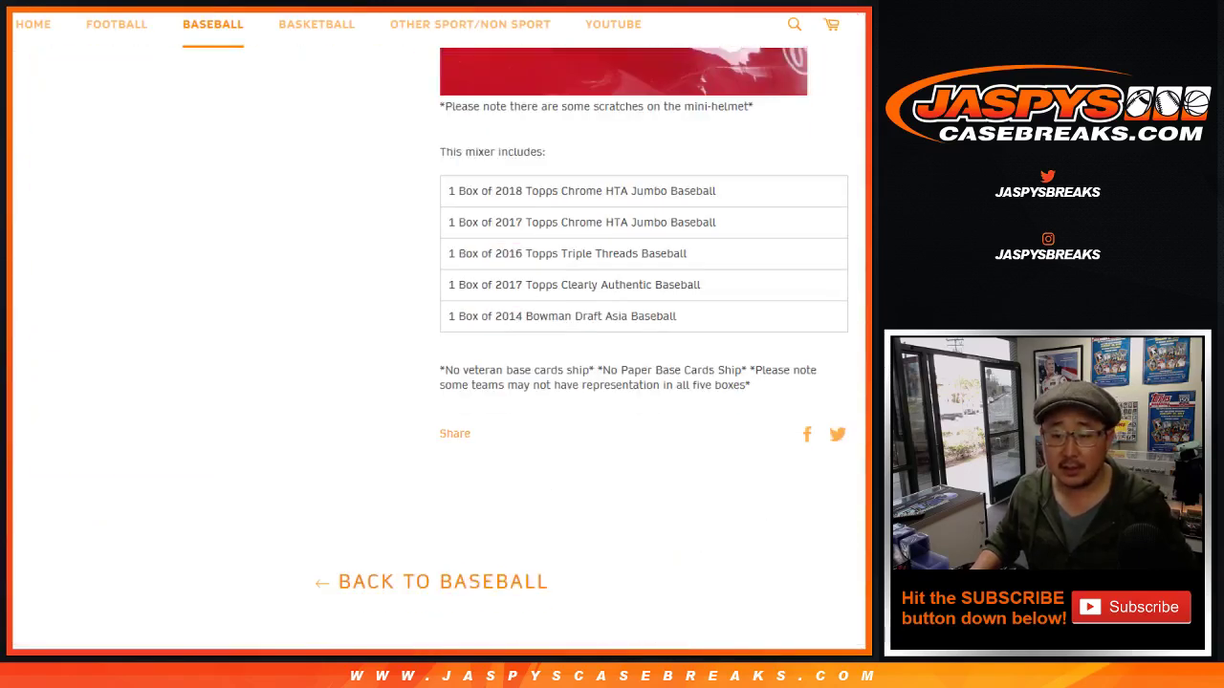
drag(509, 316, 678, 317)
click(683, 317)
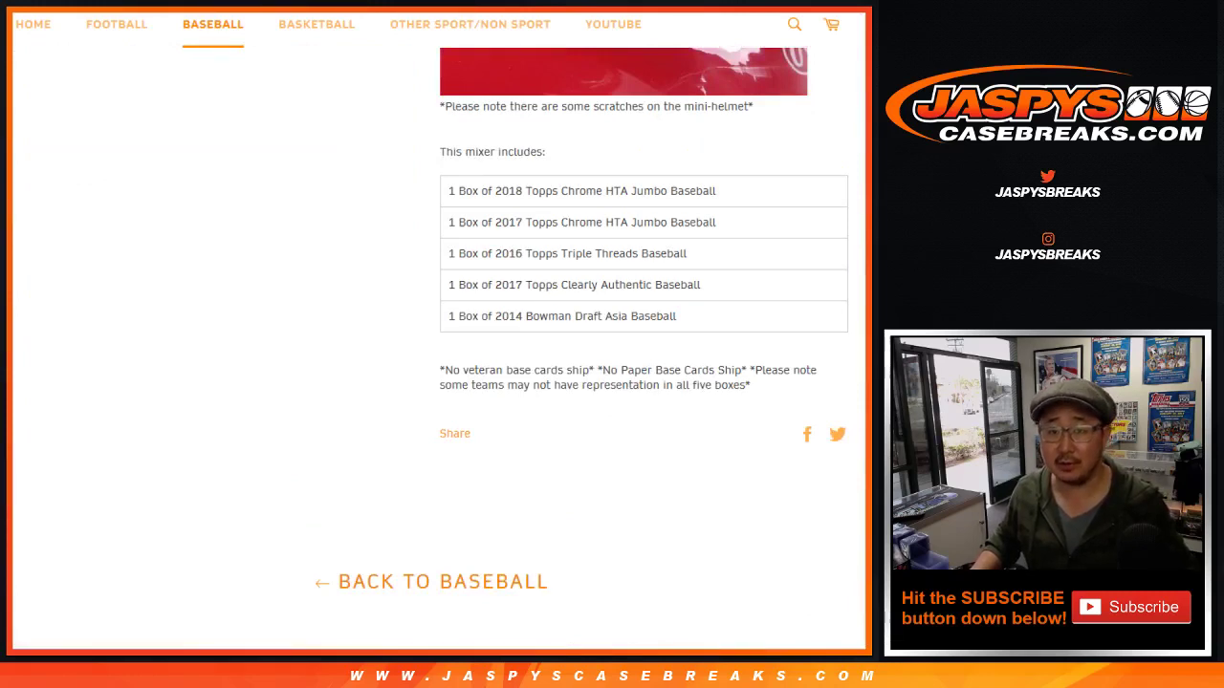
drag(508, 284, 654, 285)
click(654, 285)
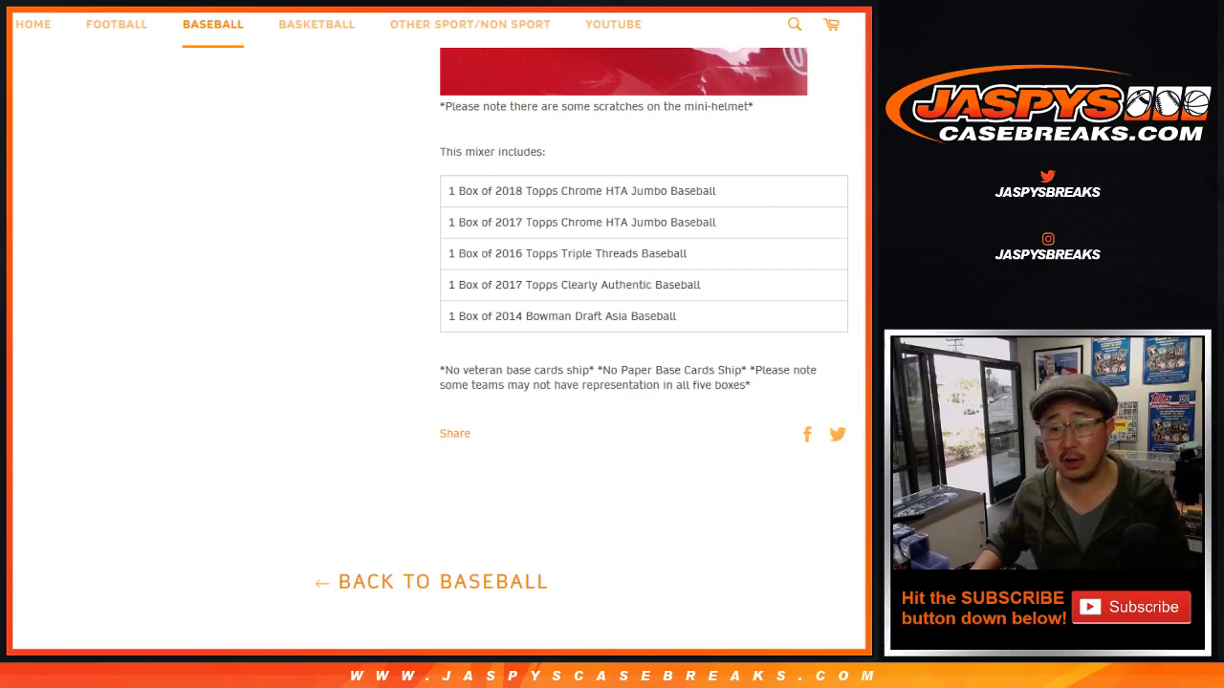
drag(515, 253, 640, 253)
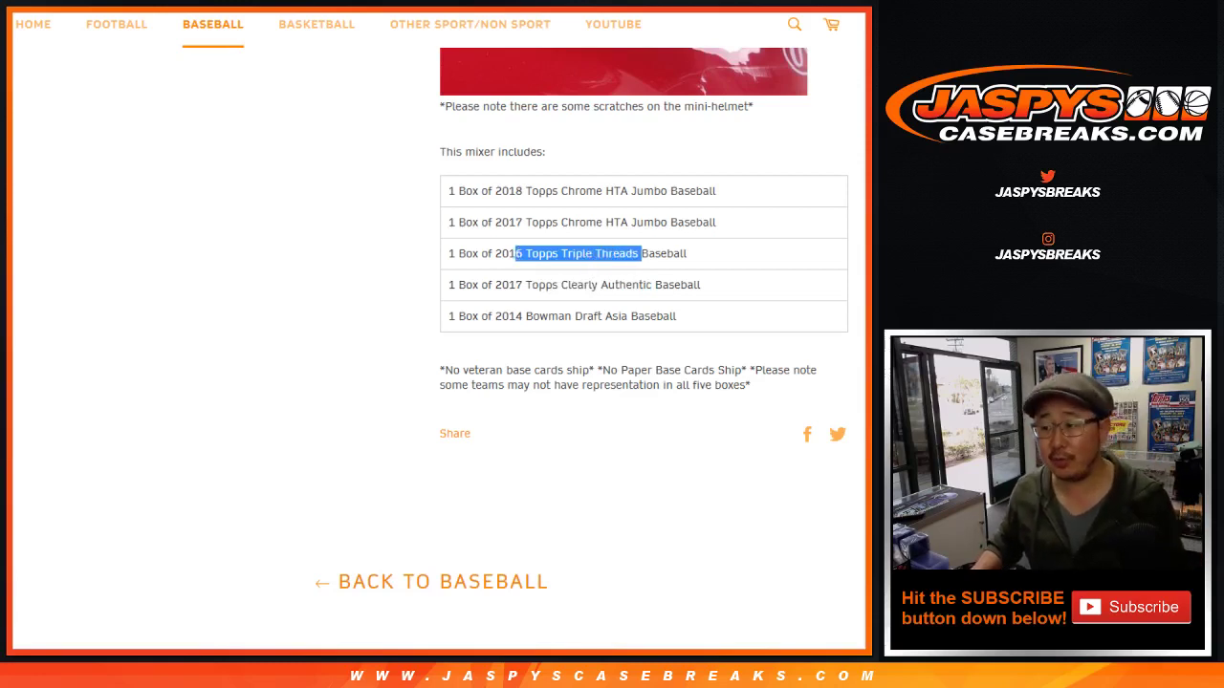
drag(523, 222, 696, 222)
click(696, 222)
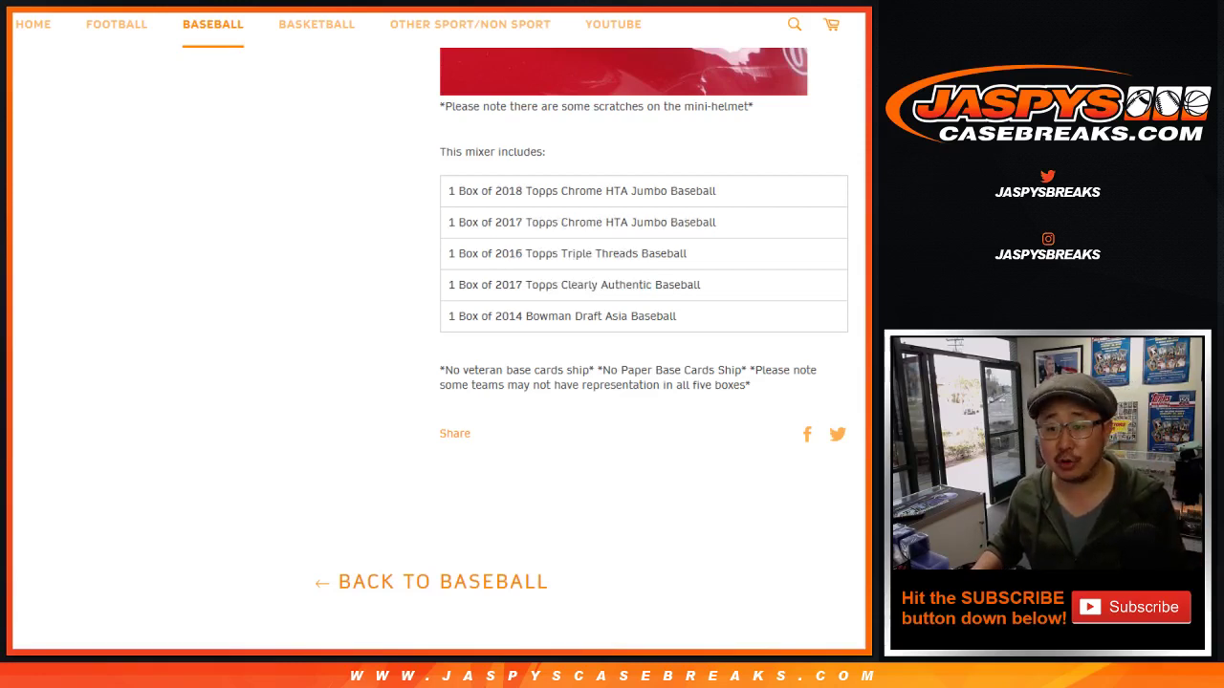
drag(494, 190, 696, 190)
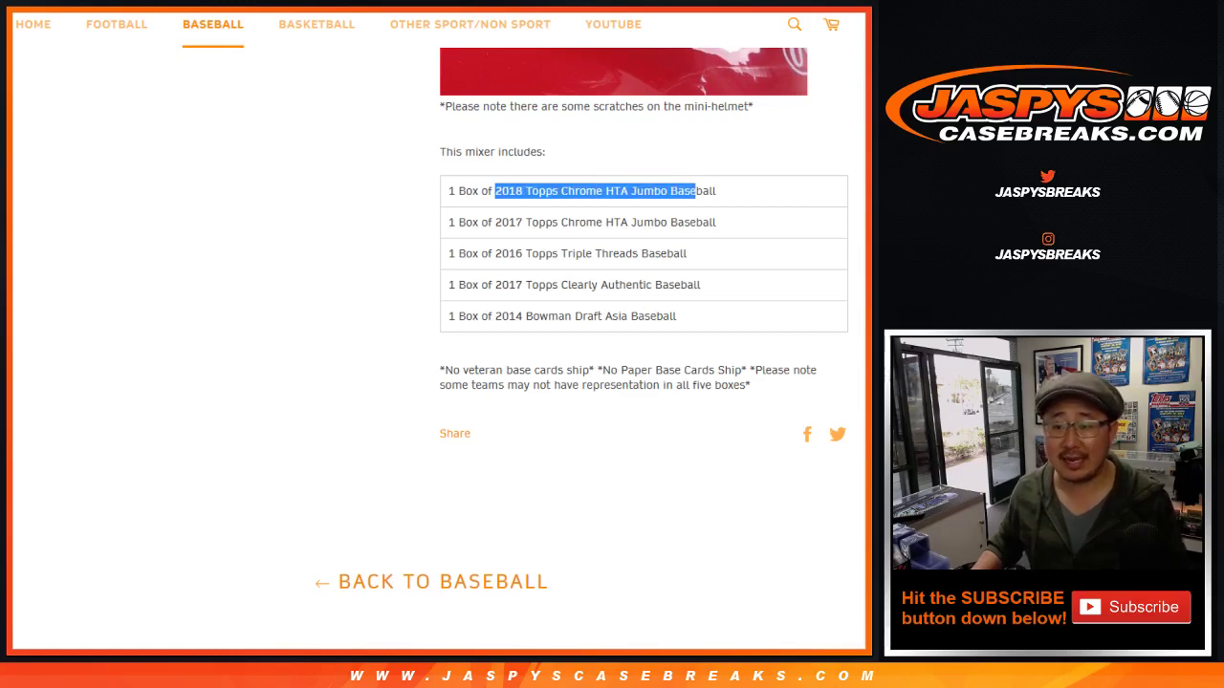
click(696, 190)
scroll(696, 190, up, 15)
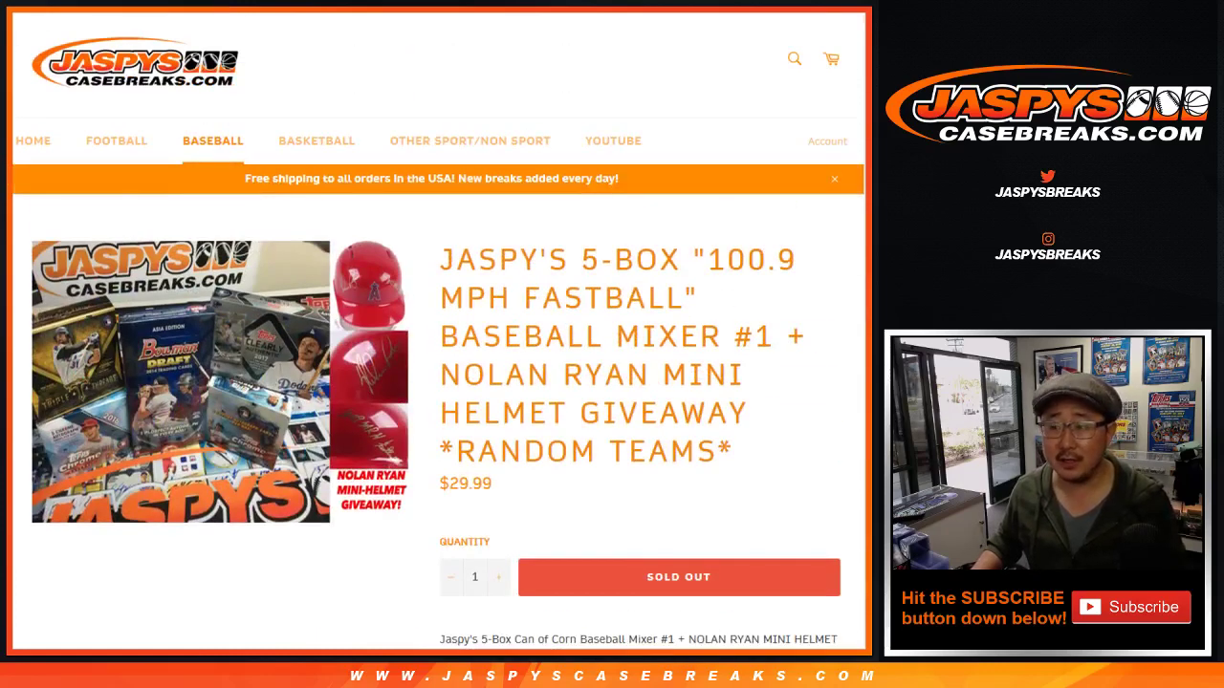
- Switch back to the spreadsheet and move the participant names for the Houston Astros and San Francisco Giants from column A to column C
key(ctrl+Tab)
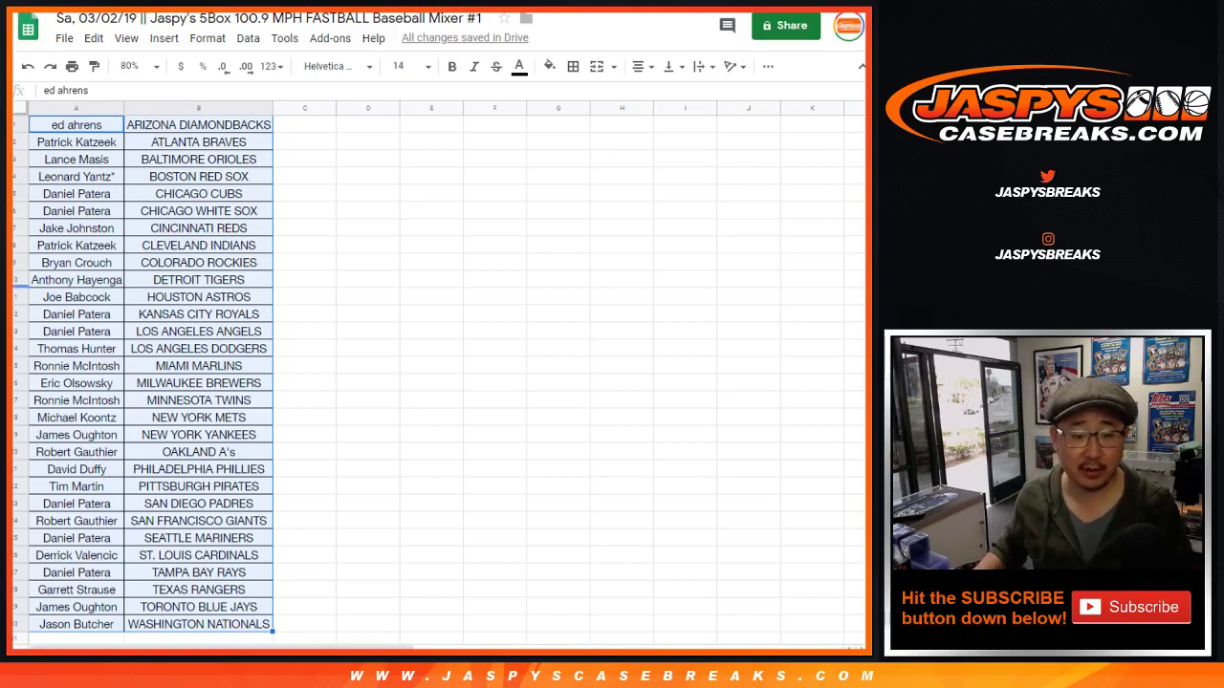
click(17, 297)
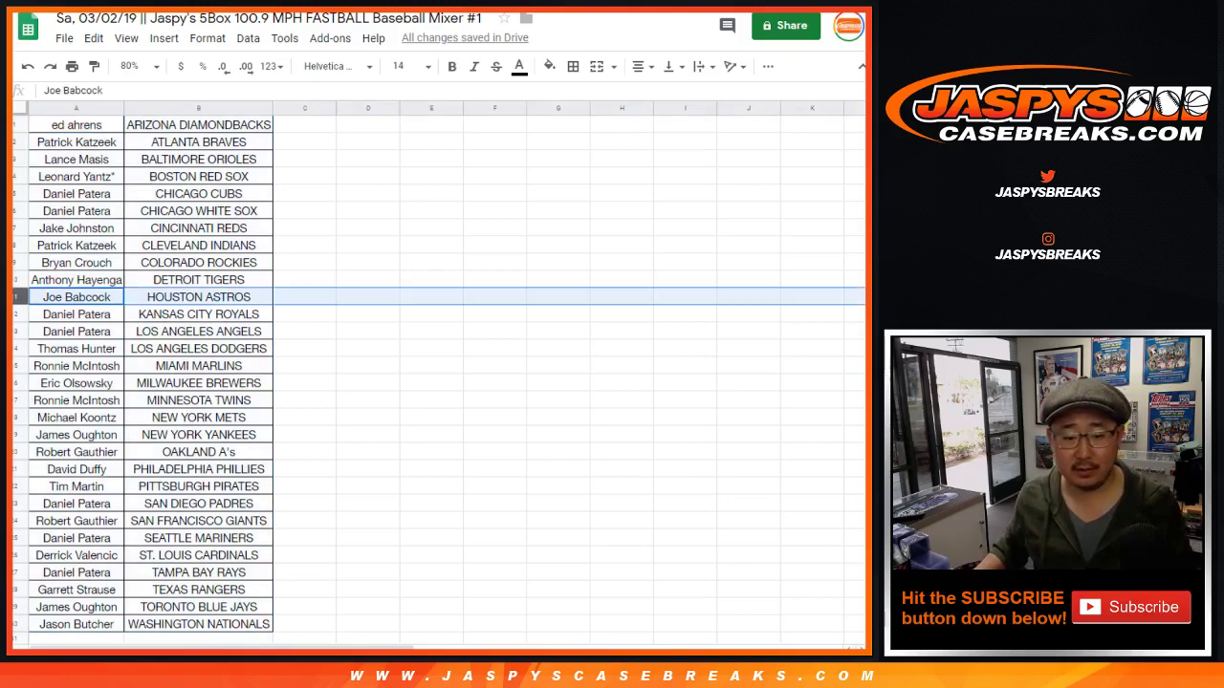
ctrl+click(17, 521)
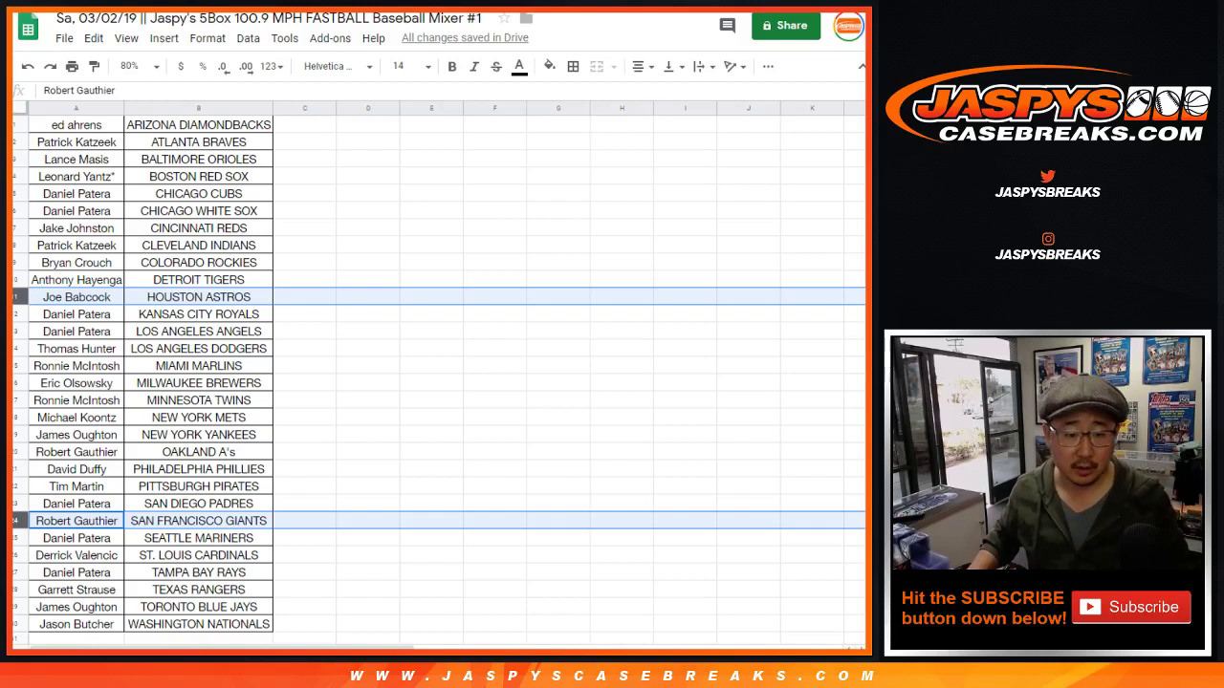
click(77, 297)
key(ctrl+x)
click(305, 297)
key(ctrl+v)
click(76, 521)
key(ctrl+x)
click(305, 521)
key(ctrl+v)
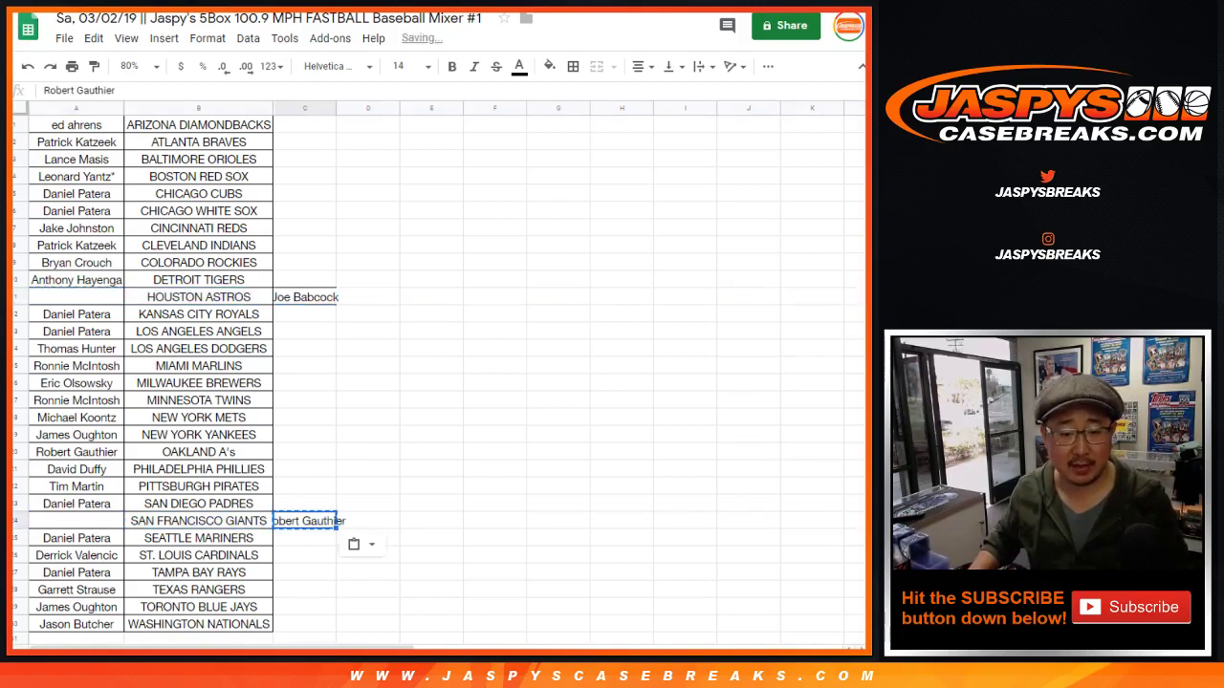
- Assign the Houston Astros to the participant who held the San Francisco Giants, and append "-T" to the Houston Astros team name
click(76, 297)
key(ctrl+v)
double_click(199, 298)
text(-T)
key(Return)
- Move the former Astros participant's name from column C to the San Francisco Giants row, and append "-T" to that team name
key(Up)
key(Right)
key(ctrl+x)
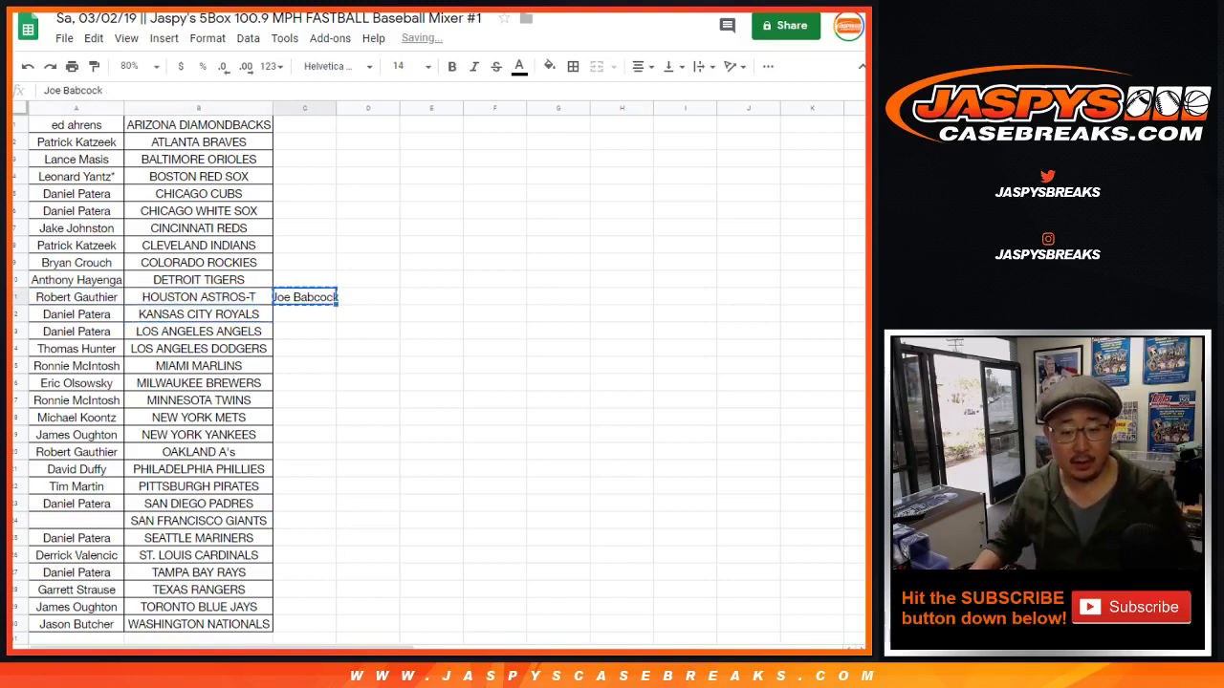
click(76, 521)
key(ctrl+v)
click(199, 521)
double_click(198, 520)
text(-T)
key(Return)
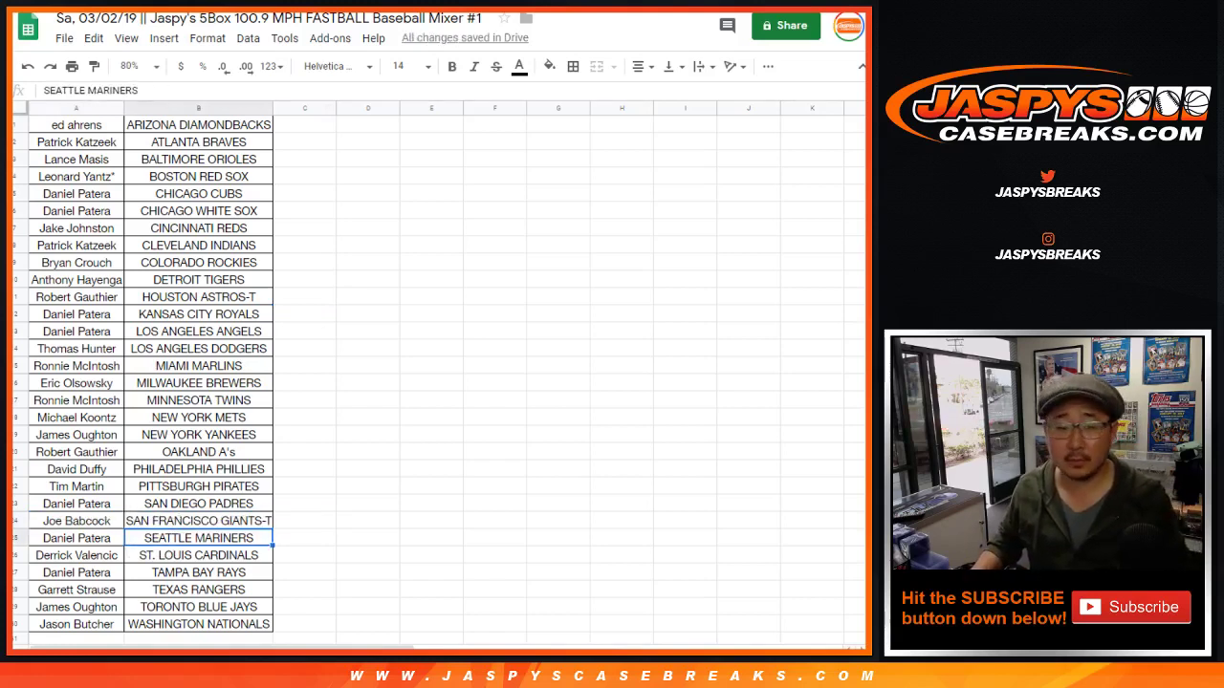
- Fit the widths of columns A and B to their contents and print the current sheet in portrait on Letter paper
double_click(124, 109)
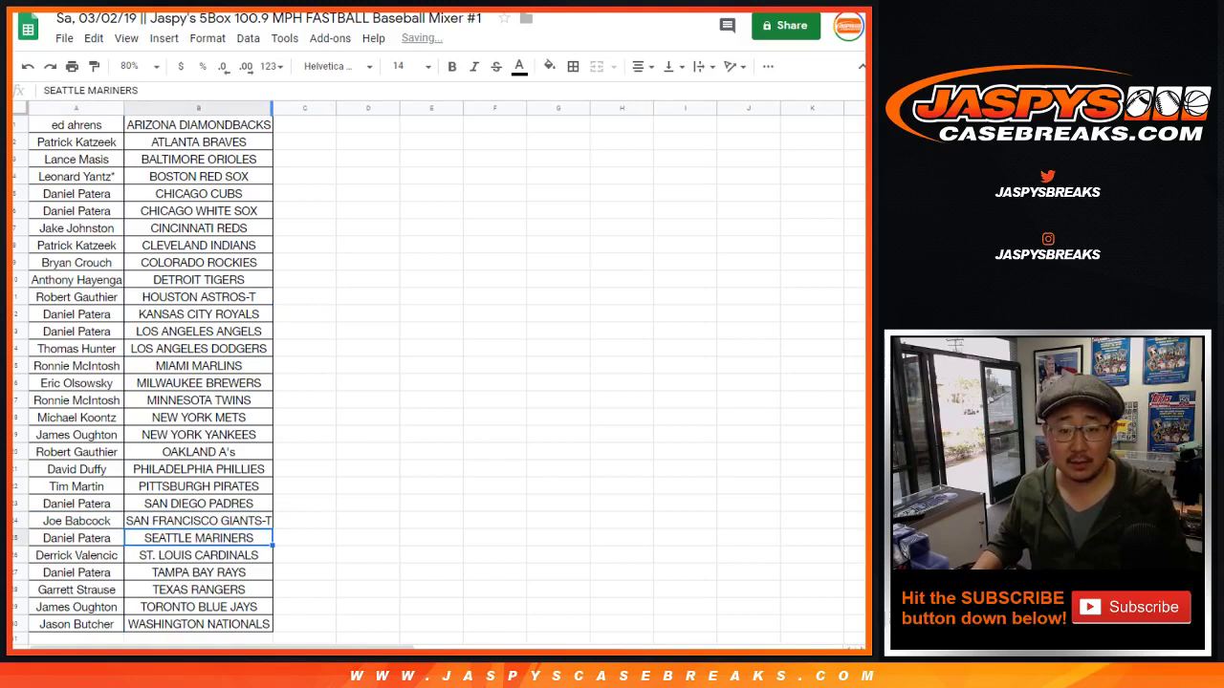
double_click(272, 108)
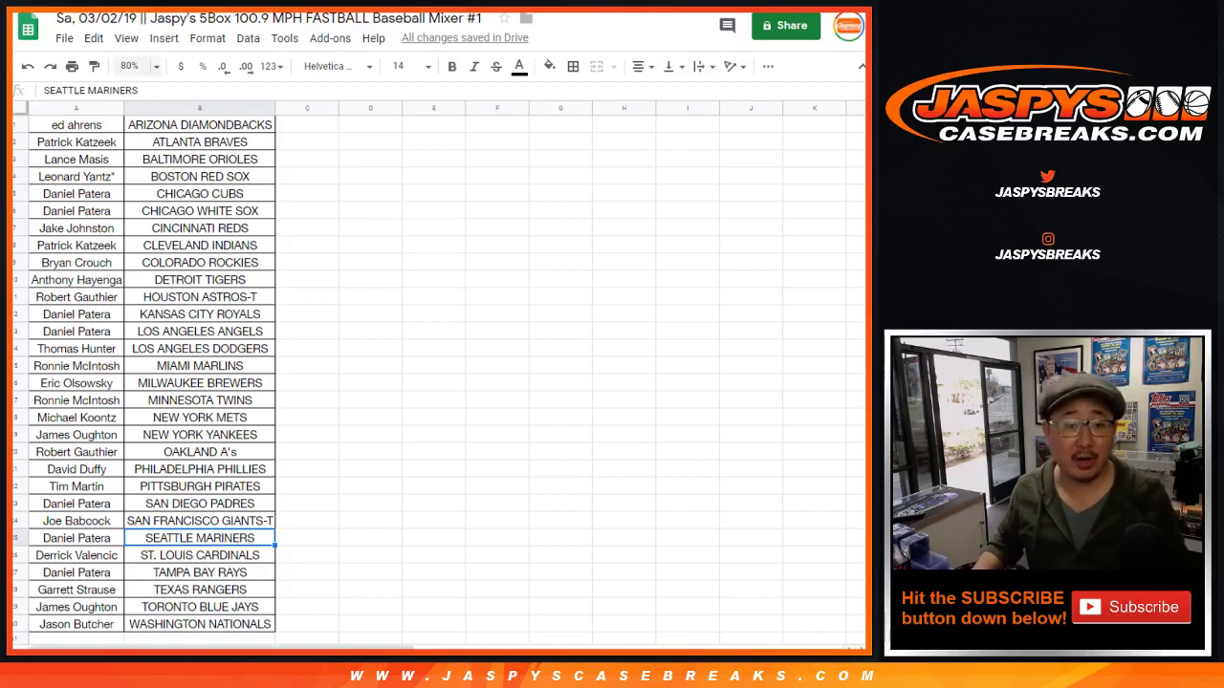
key(ctrl+p)
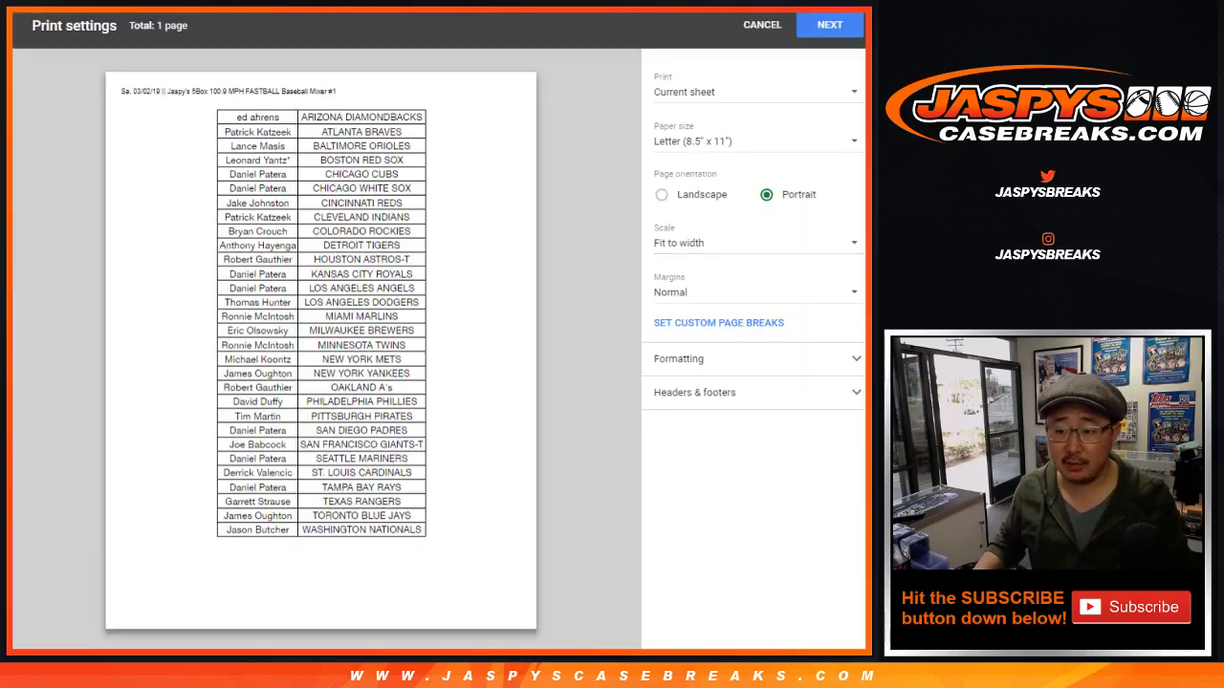
click(830, 25)
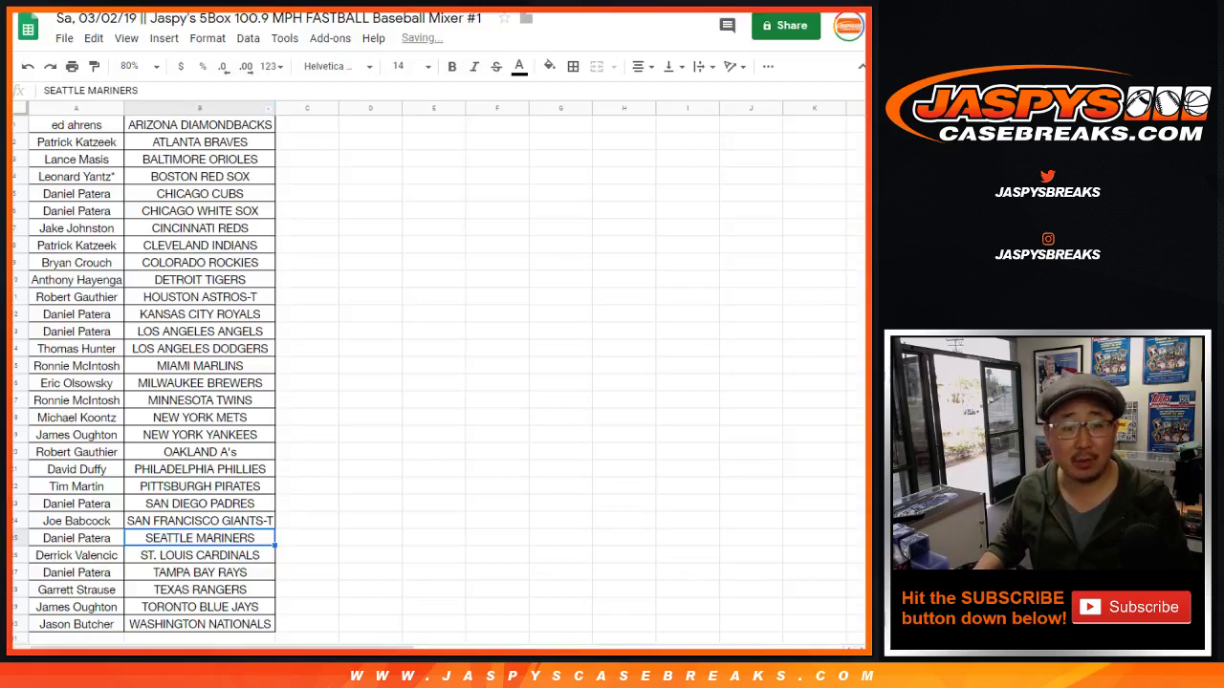
key(Return)
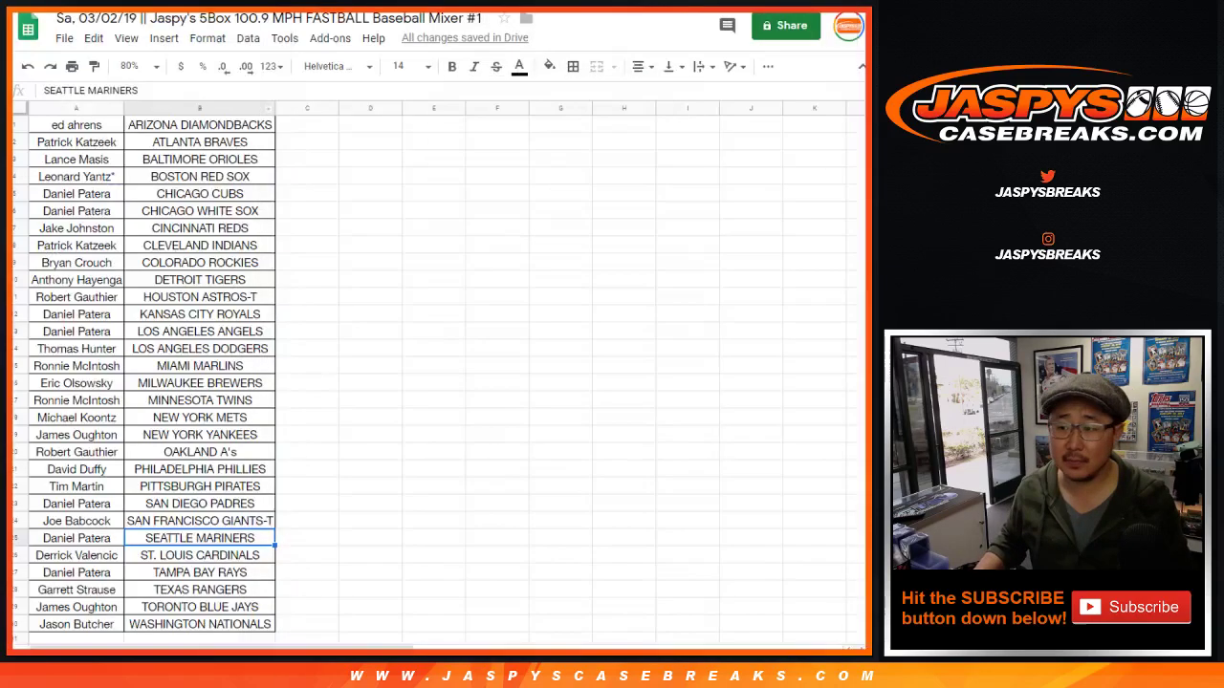